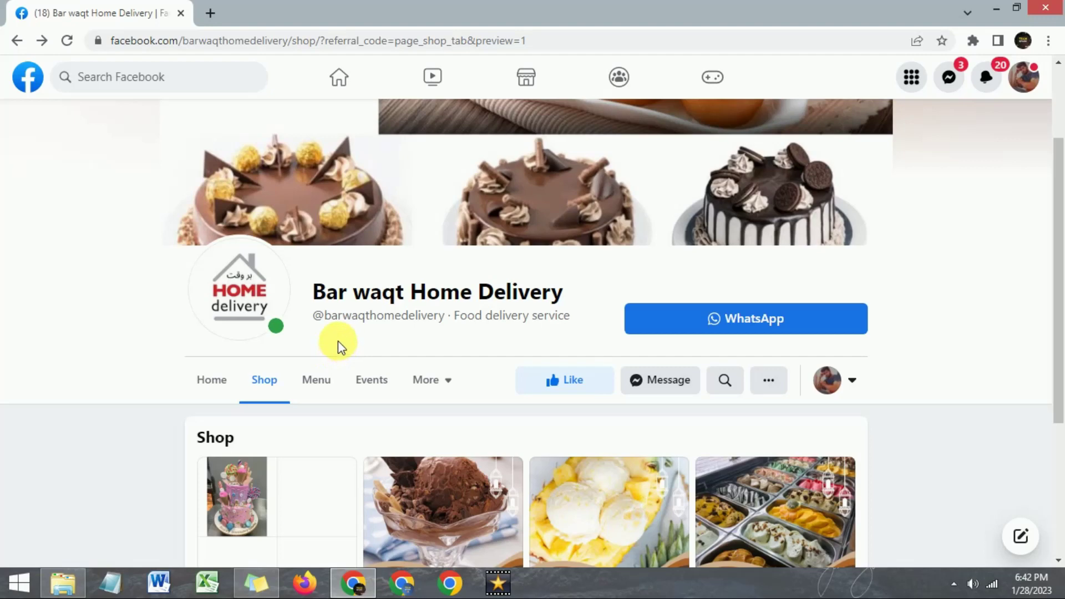
Step: Look over the Bar waqt Home Delivery page's Home and Shop sections, including the products listed in the shop
scroll(339, 339, down, 1)
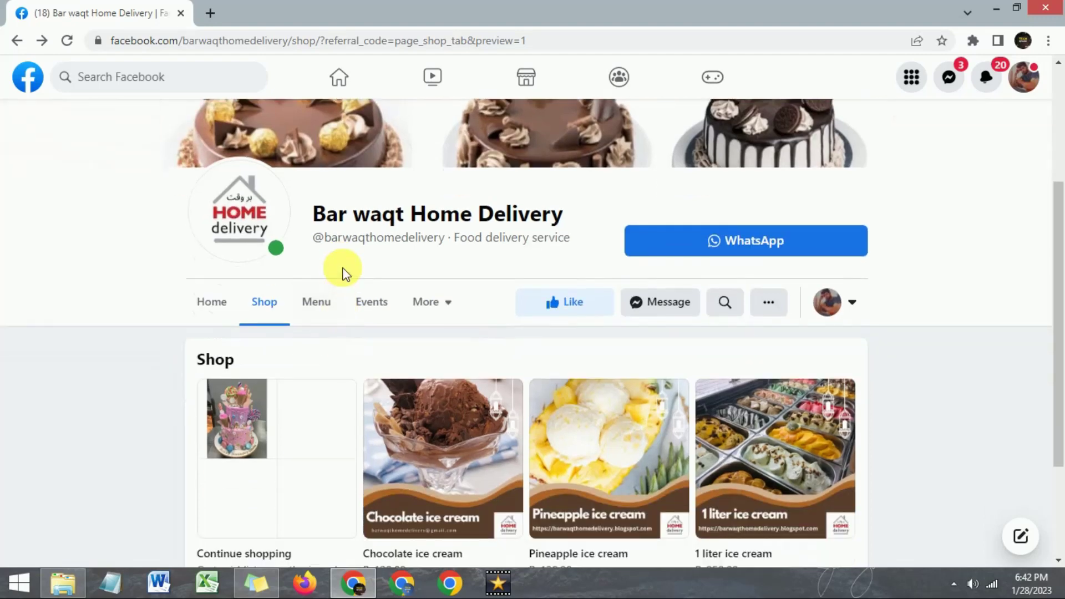
scroll(342, 272, up, 1)
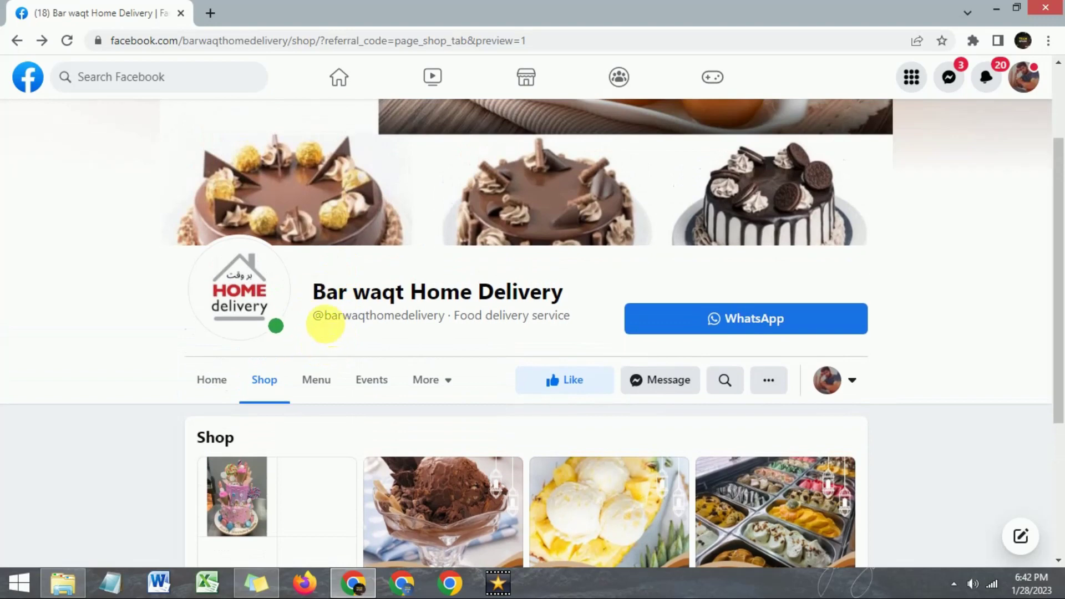
click(219, 379)
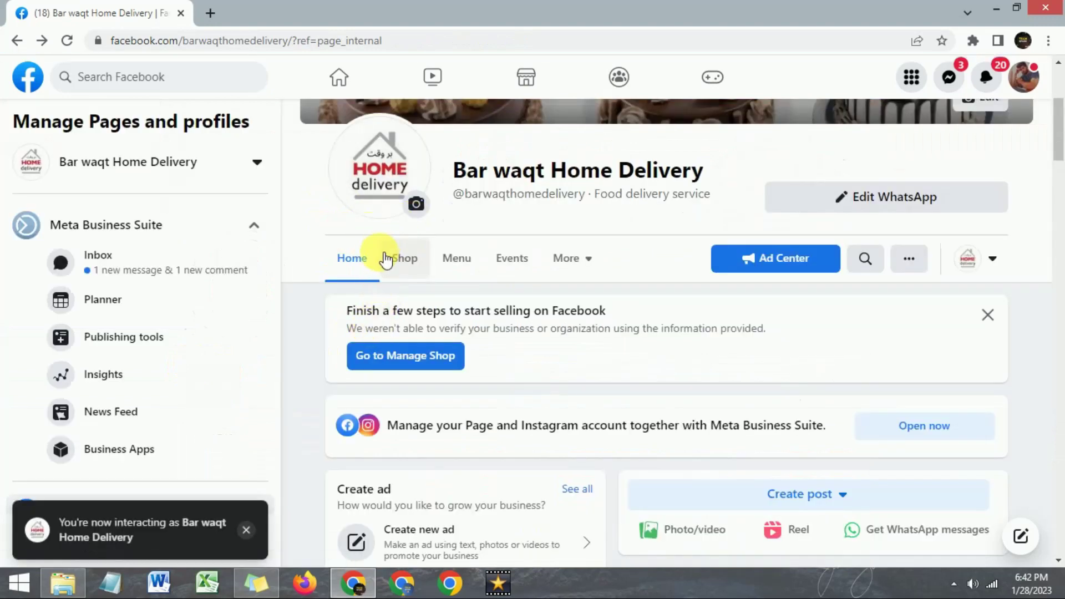
click(406, 269)
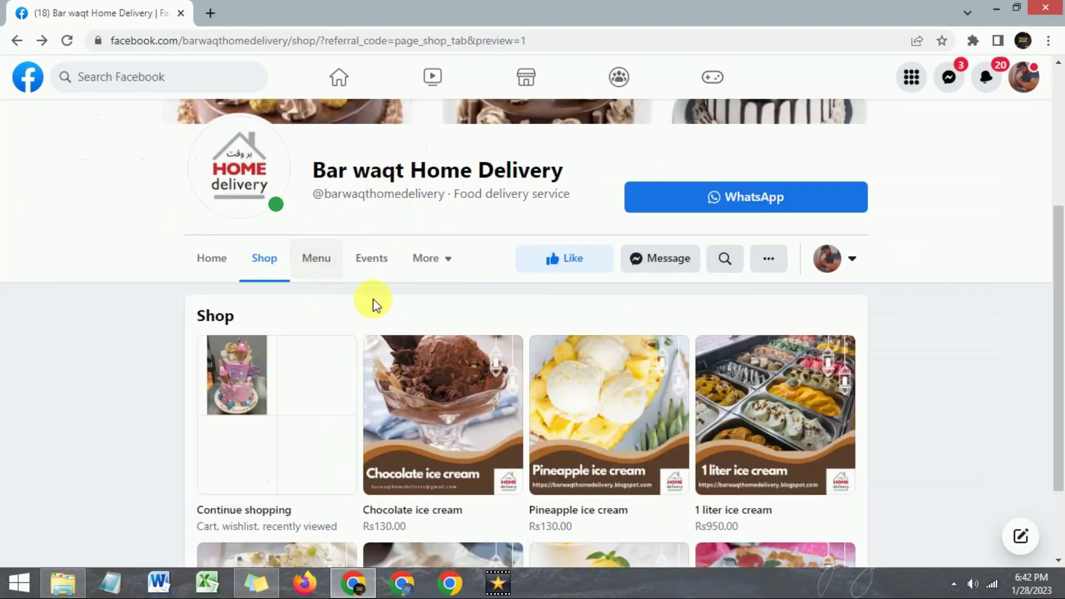
scroll(393, 327, down, 2)
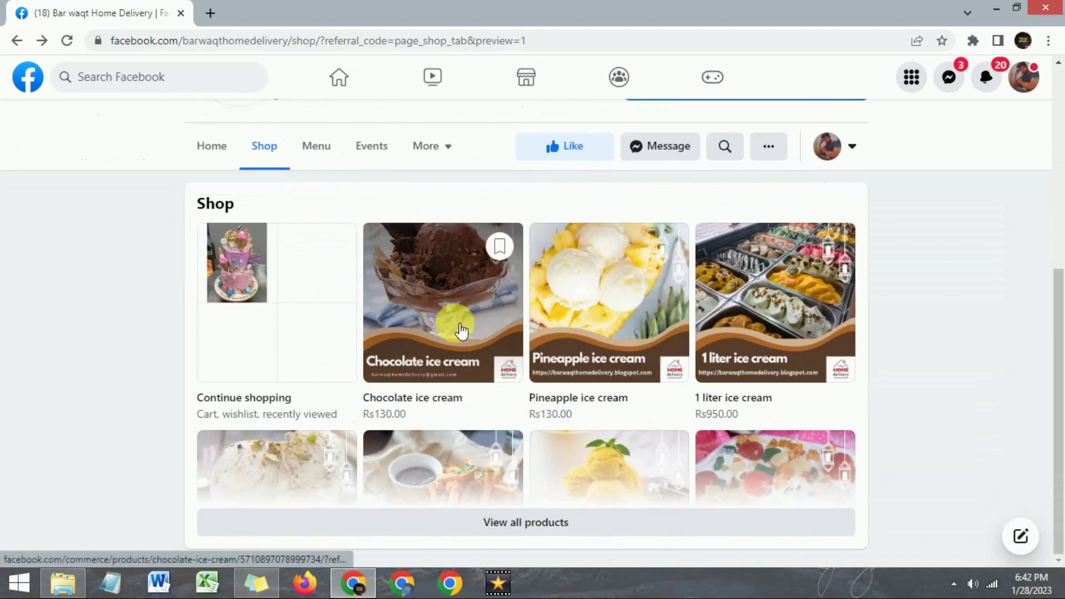
scroll(414, 381, up, 5)
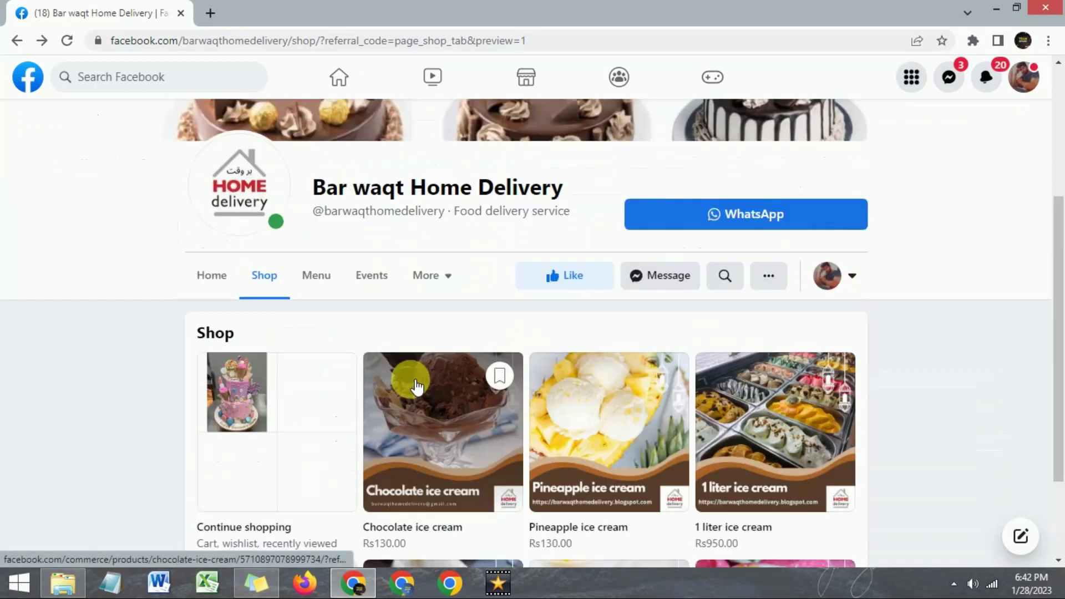
scroll(417, 384, down, 2)
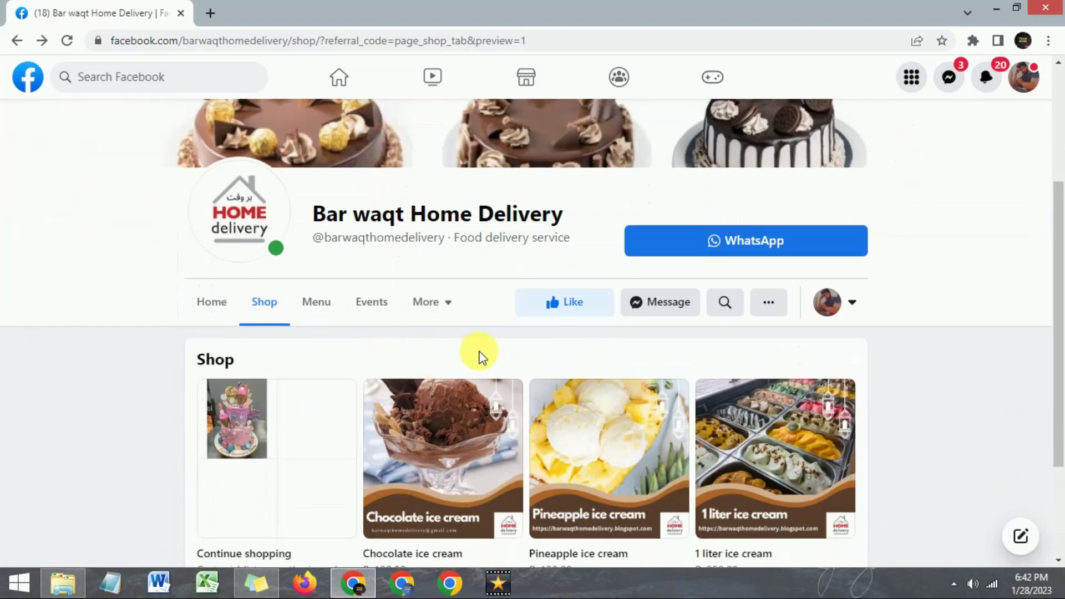
scroll(478, 350, down, 3)
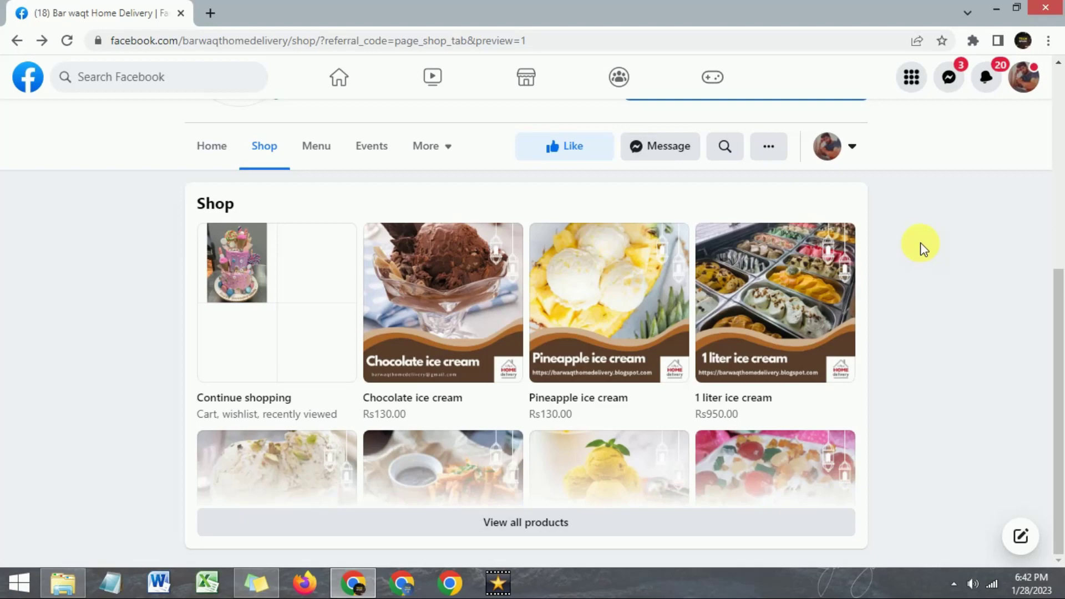
scroll(907, 226, up, 3)
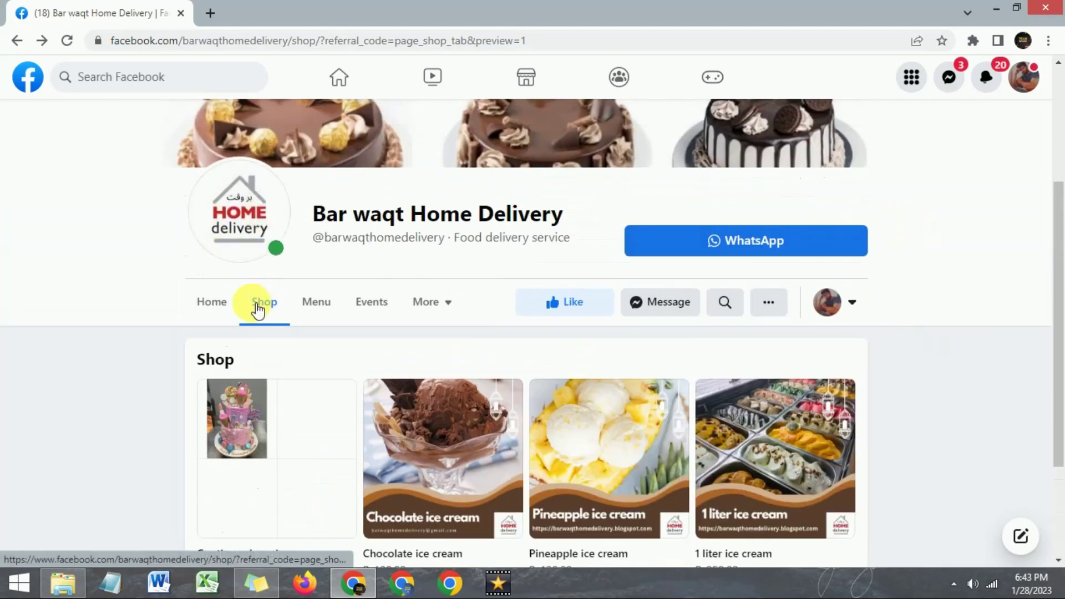
scroll(356, 309, down, 3)
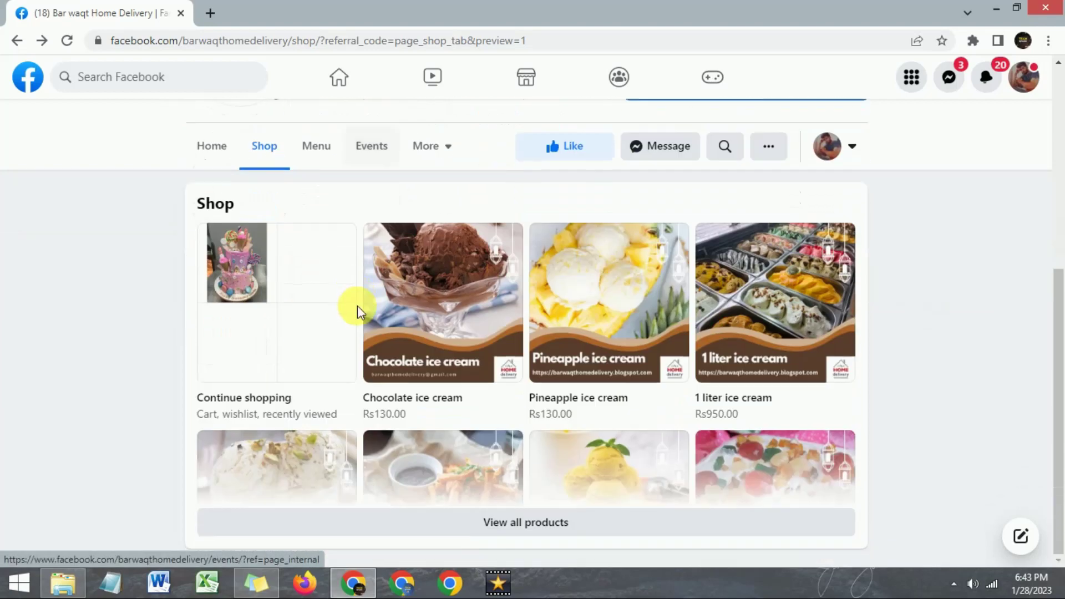
Step: View all products in the shop, open its Collections management and dismiss the collection chooser to reach the shop layout builder
click(504, 524)
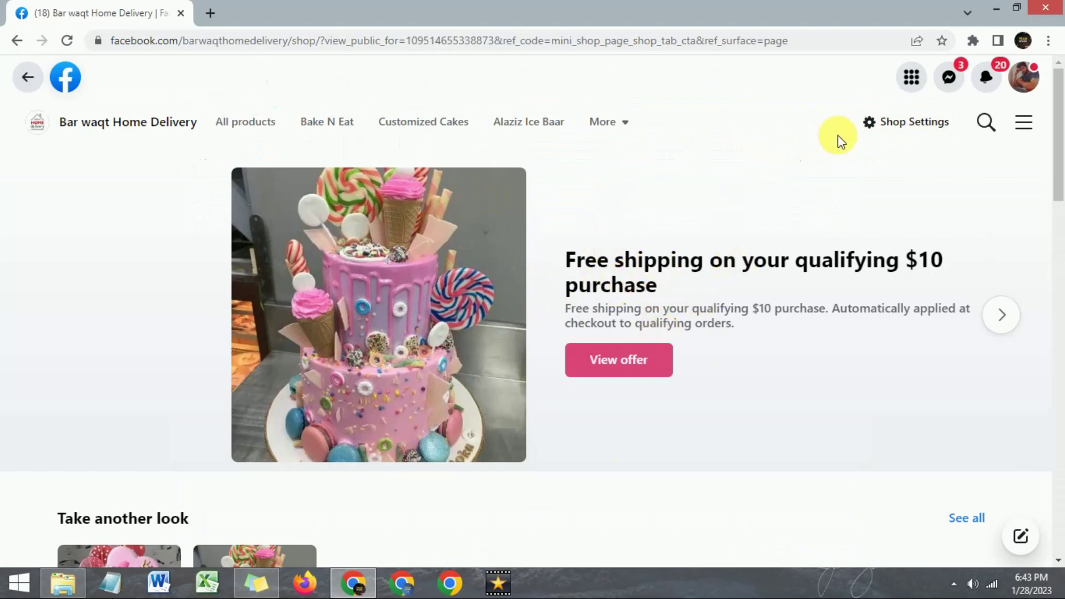
click(880, 131)
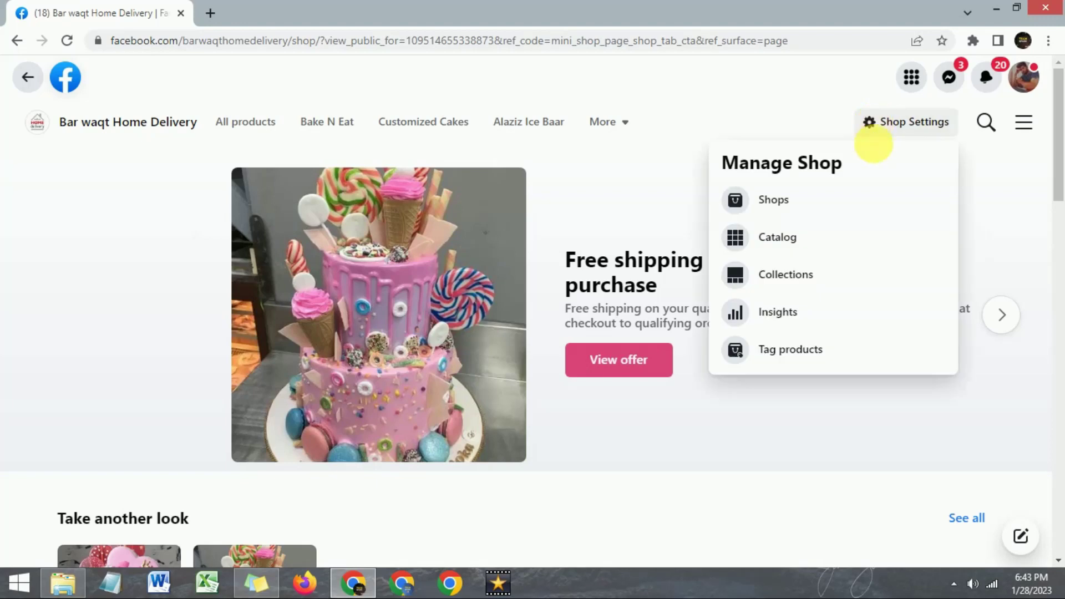
click(797, 283)
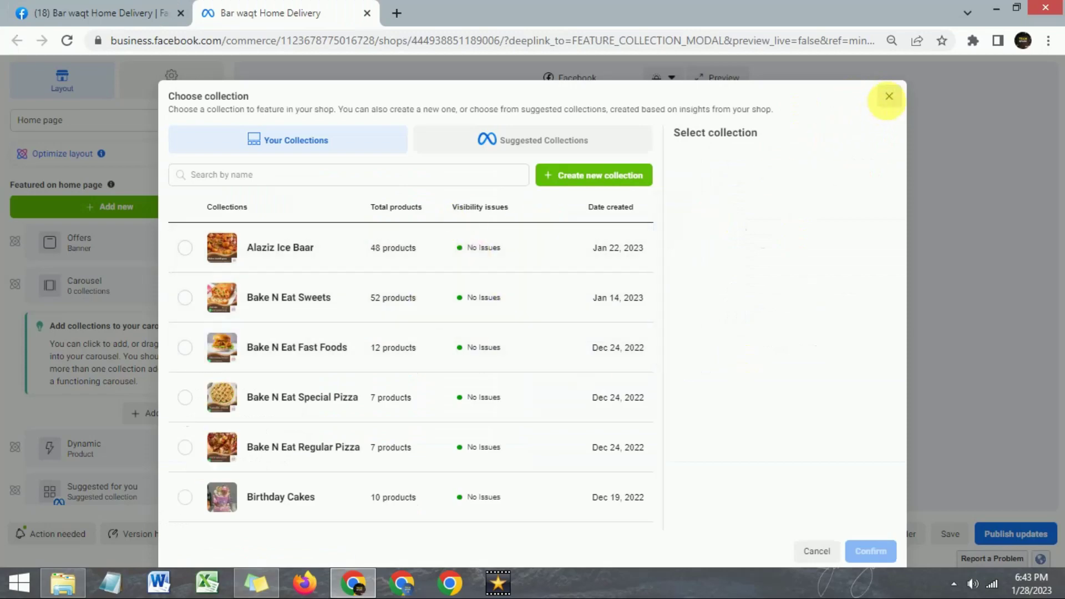
click(889, 99)
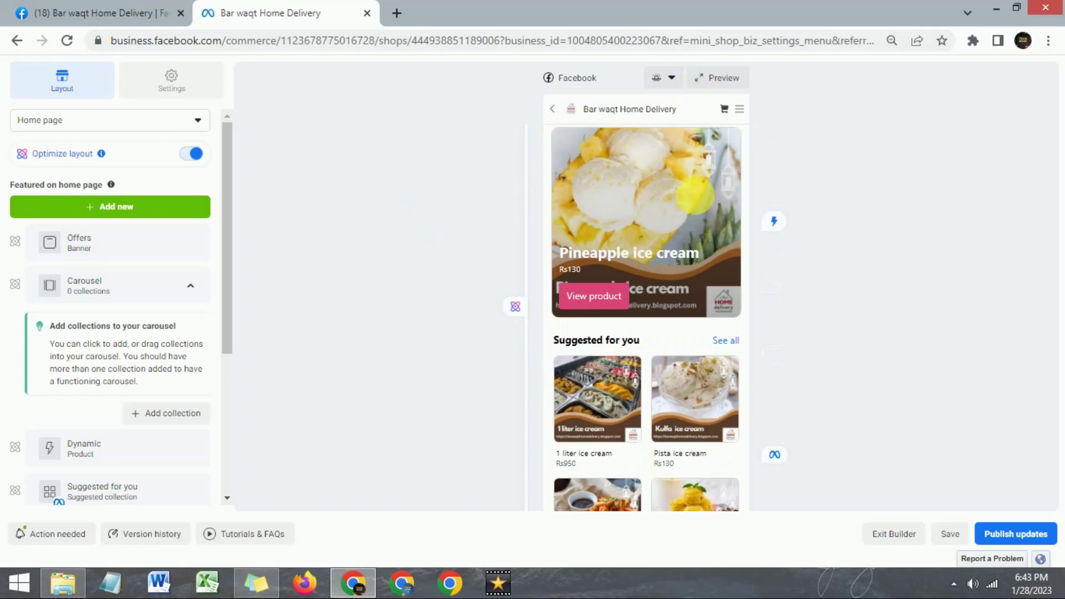
Step: Open the Offers banner featured on the shop's home page and choose to add an offer to it
scroll(652, 189, down, 5)
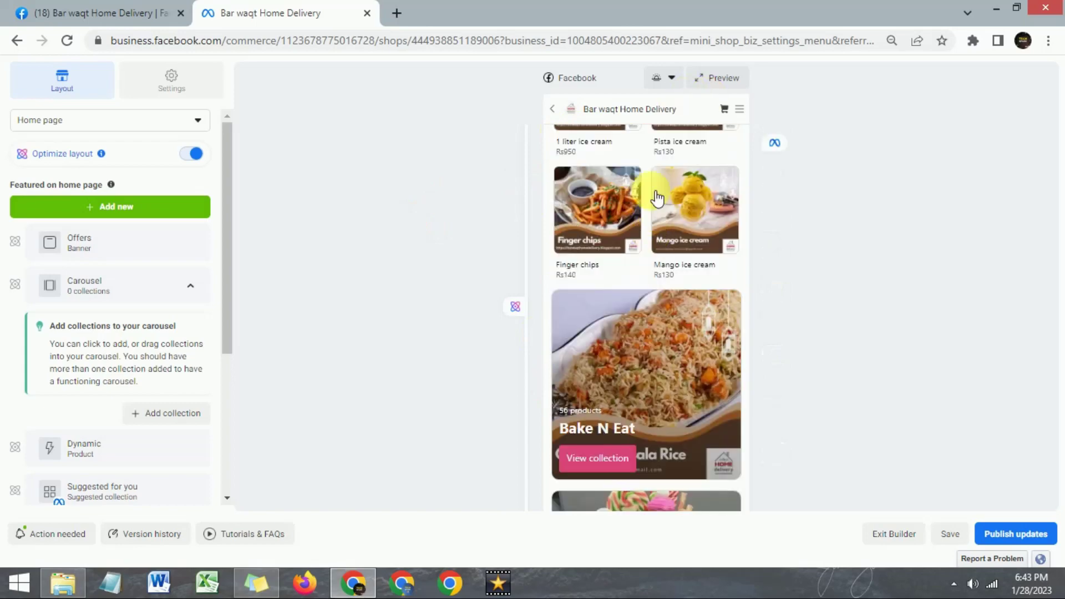
scroll(657, 203, down, 3)
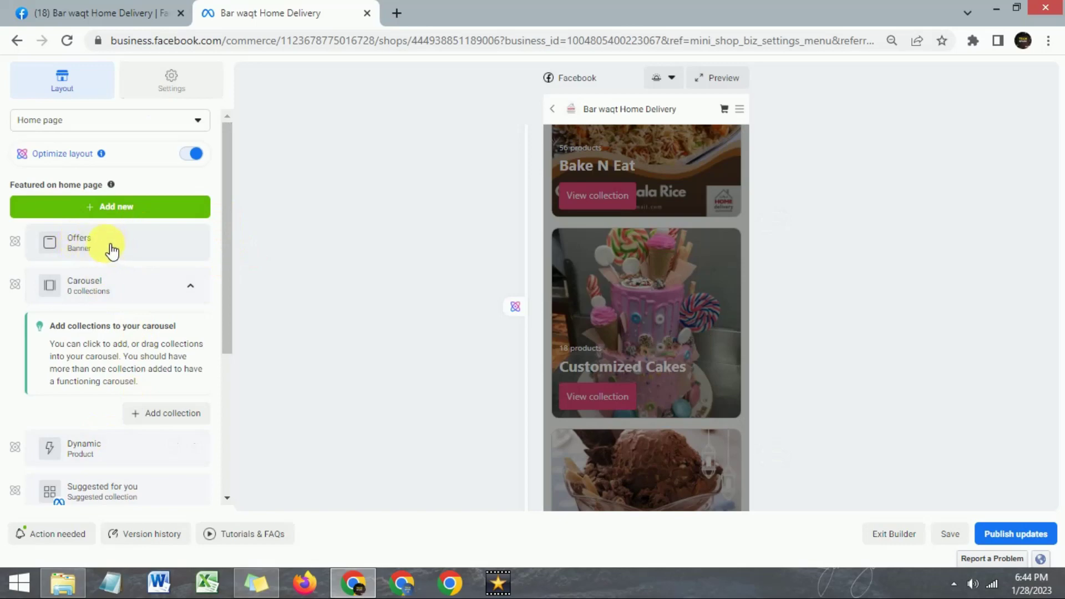
click(81, 249)
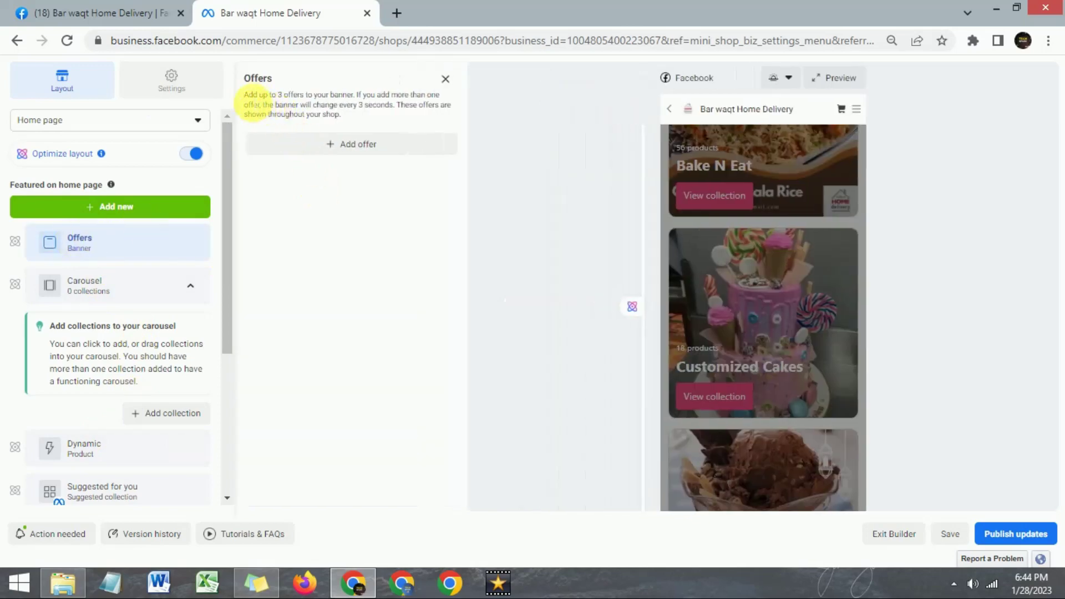
drag(257, 98, 352, 98)
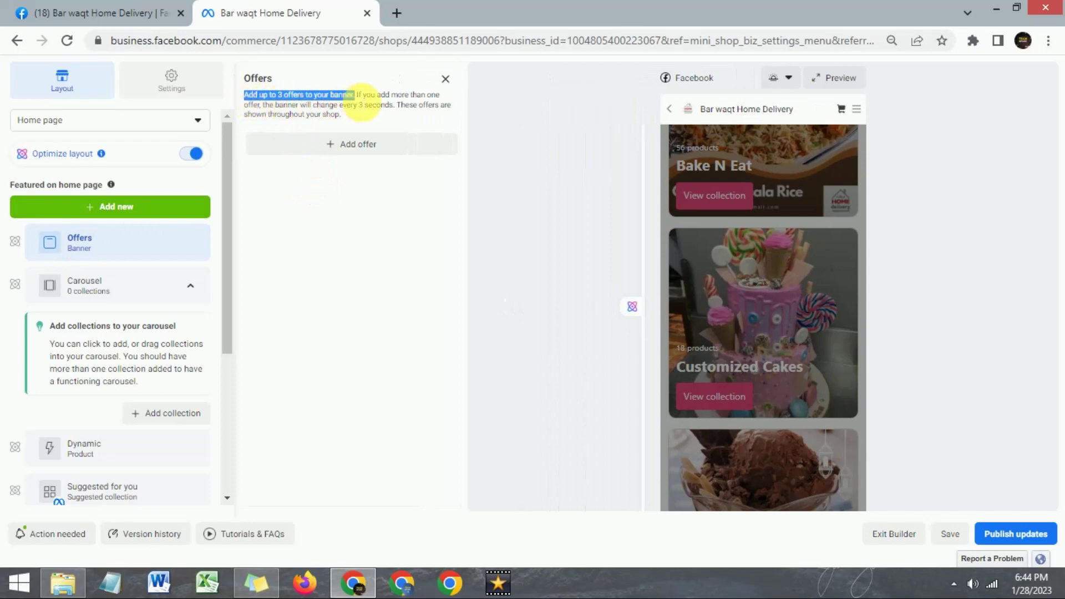
click(347, 172)
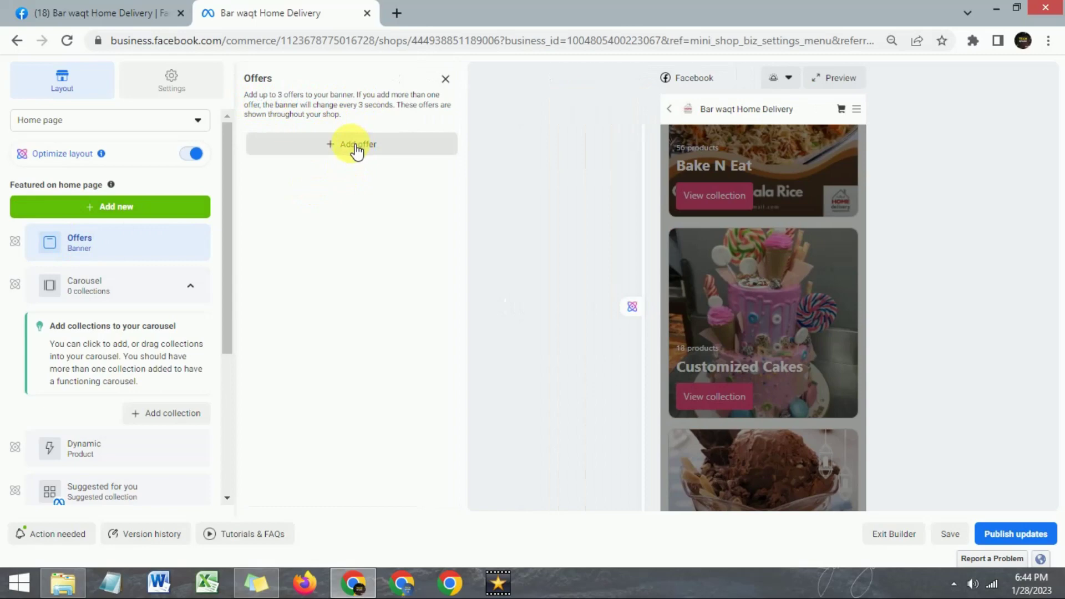
click(357, 149)
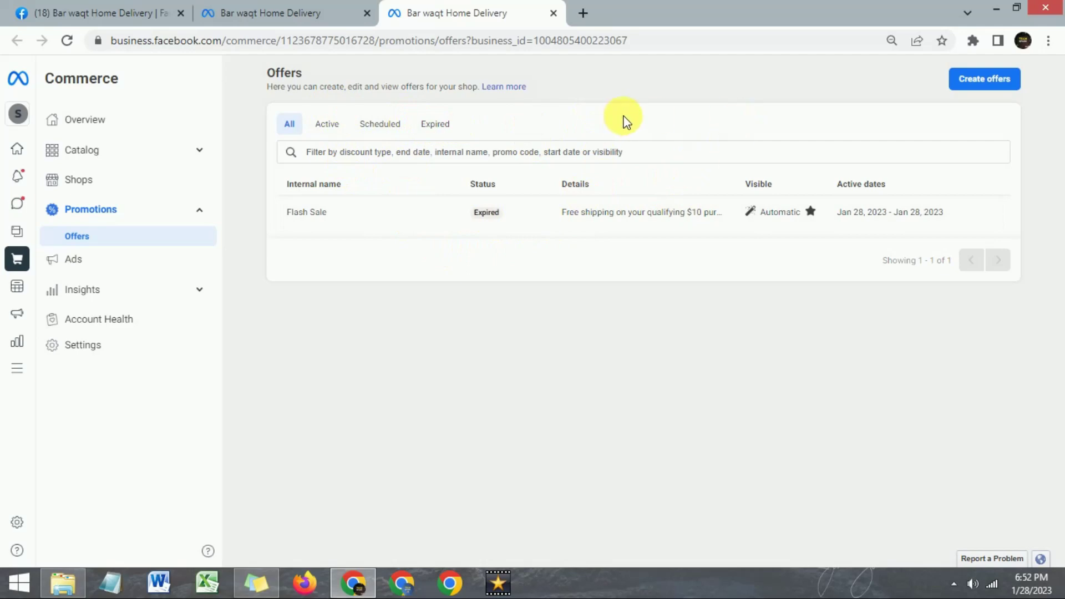
Step: Start creating a new shop offer and set its offer category to Free shipping
click(967, 85)
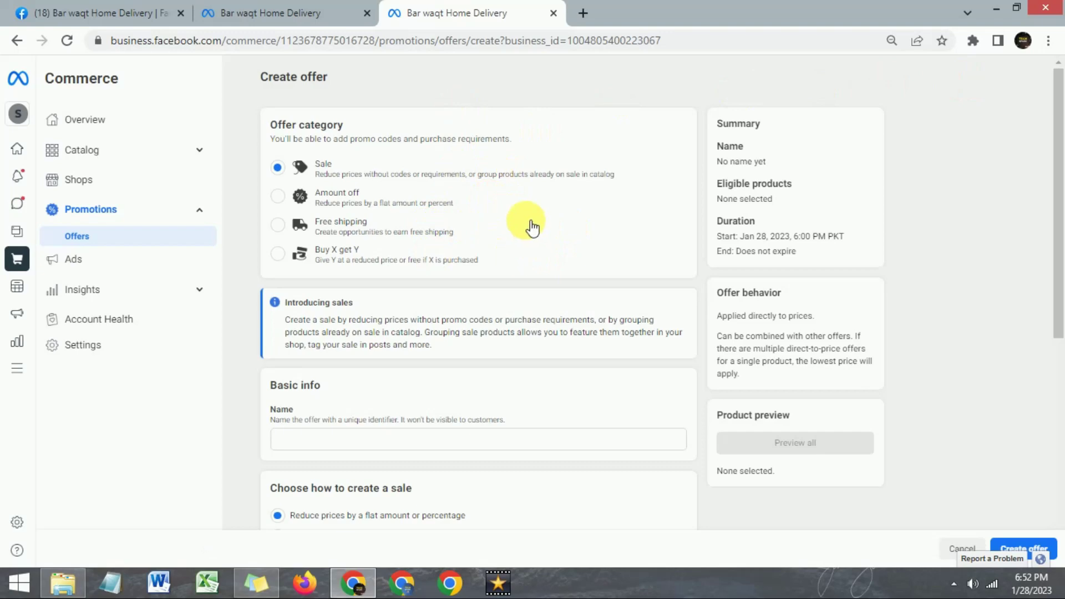
scroll(499, 272, down, 3)
scroll(511, 273, up, 3)
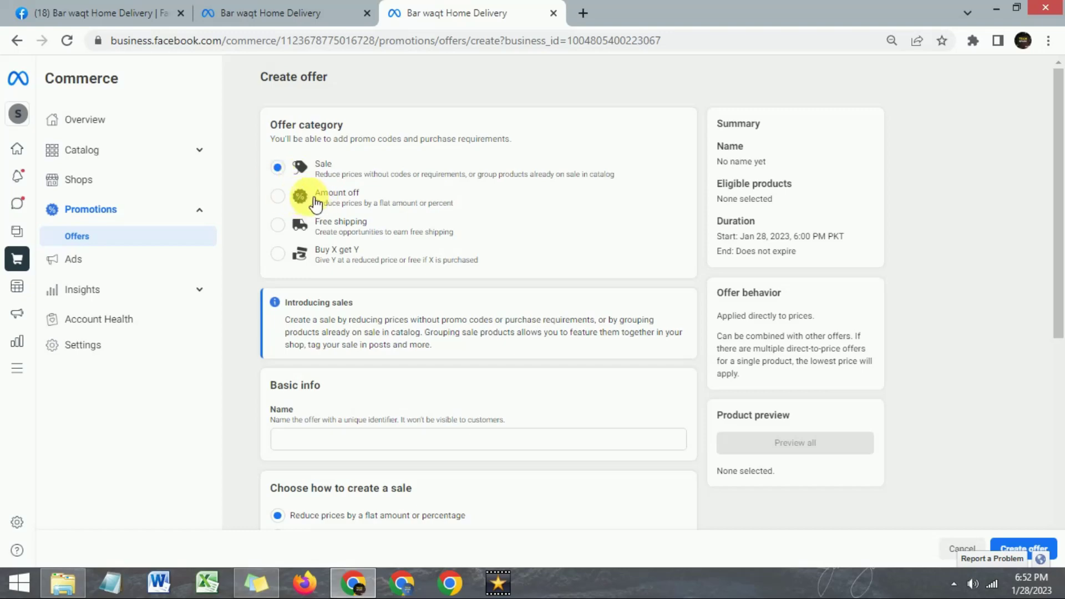
click(282, 197)
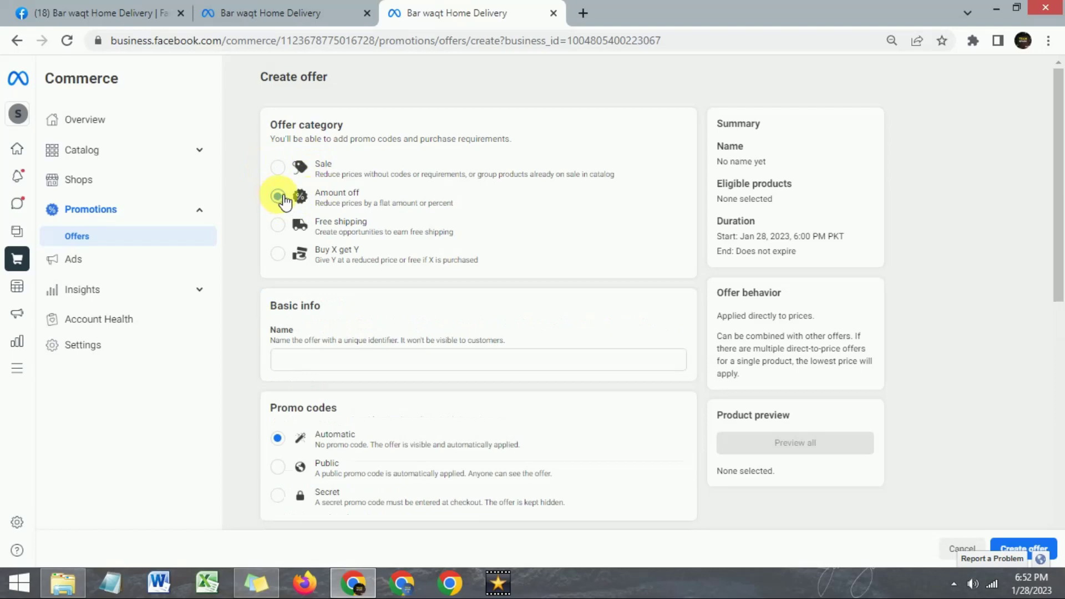
click(287, 229)
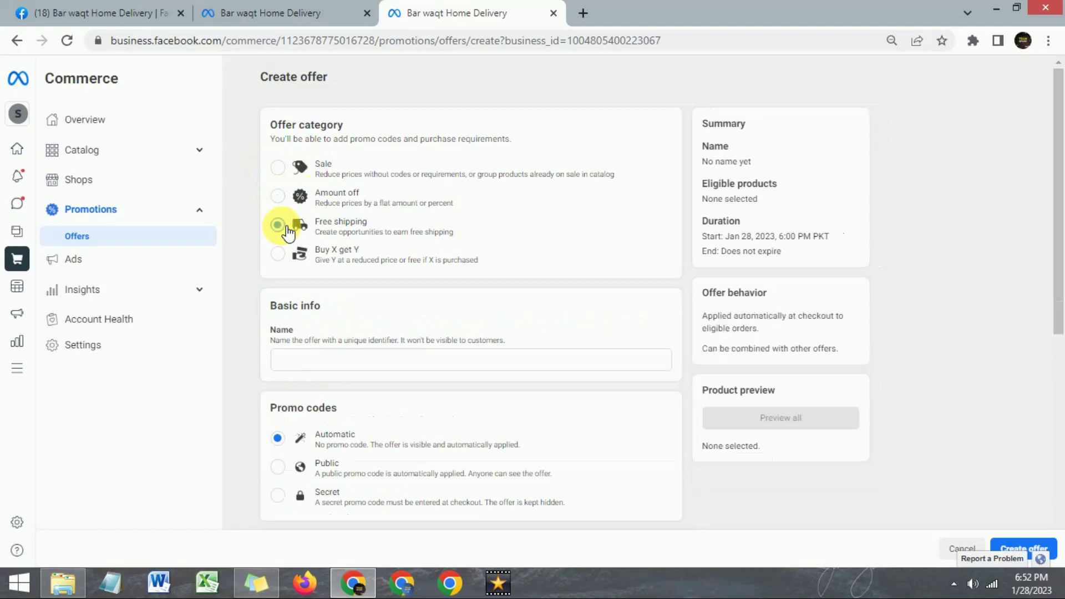
click(280, 254)
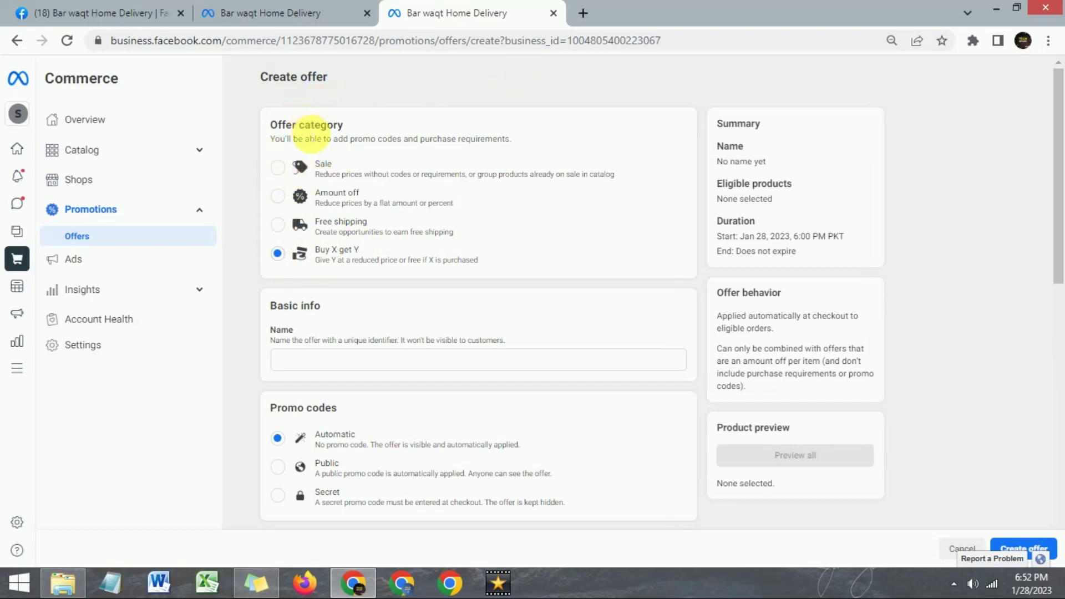
click(280, 225)
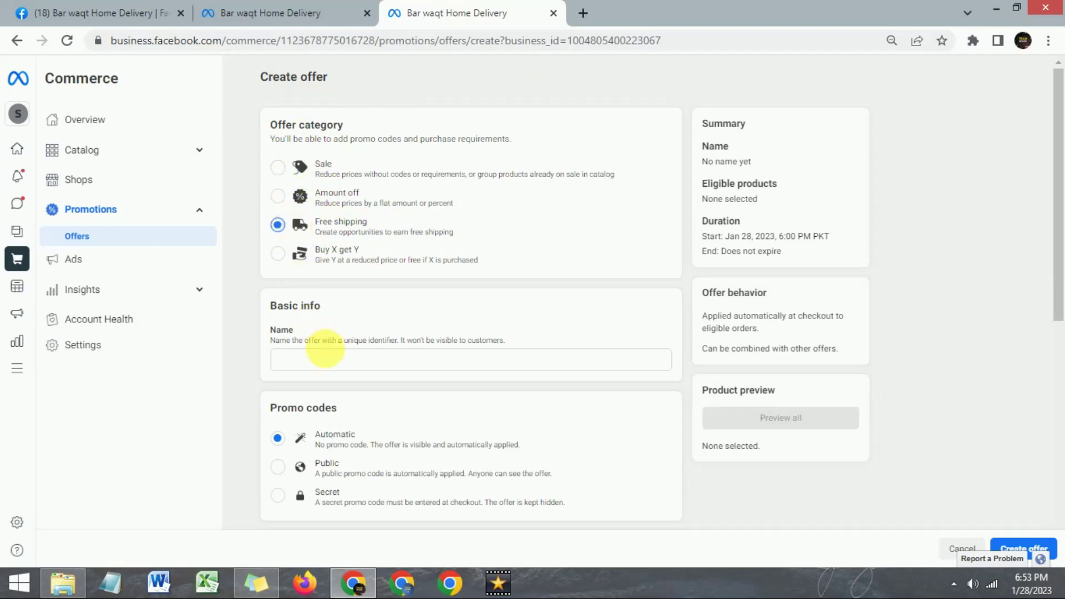
Step: Name the offer "Free Shipping on all products"
click(332, 360)
text(Free Shipping on all)
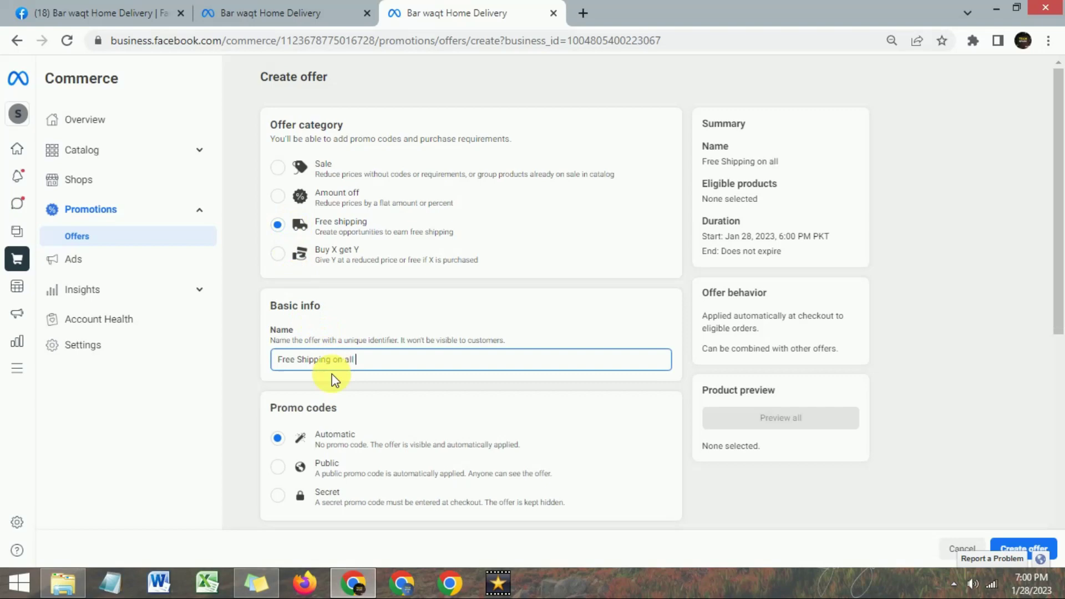
text( products)
Step: Try the Public promo code option for the offer and set promo codes back to Automatic
scroll(309, 281, down, 2)
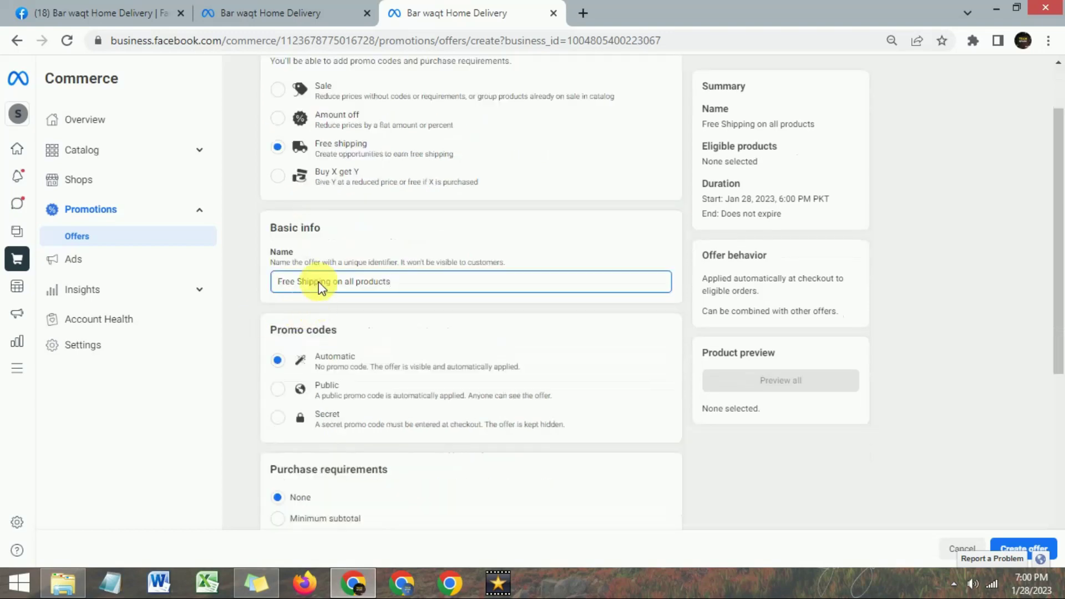
scroll(298, 281, down, 2)
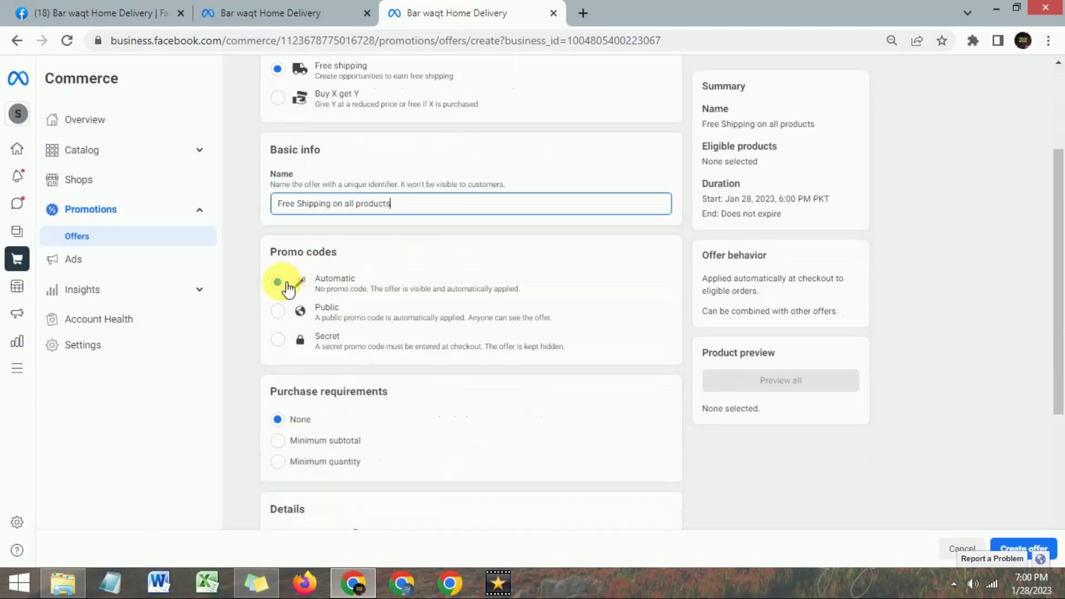
click(277, 310)
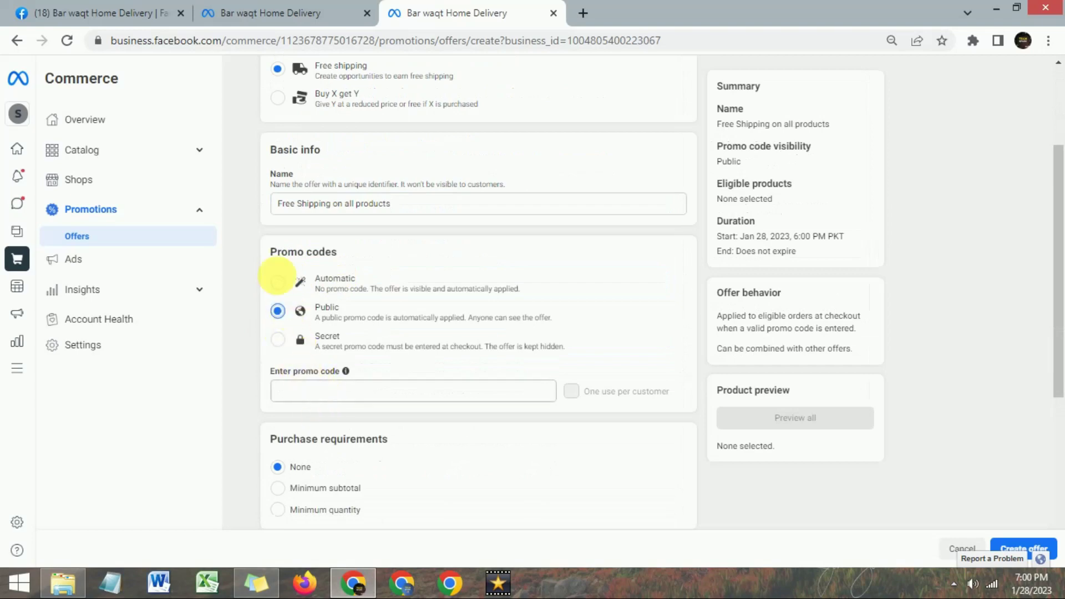
click(278, 282)
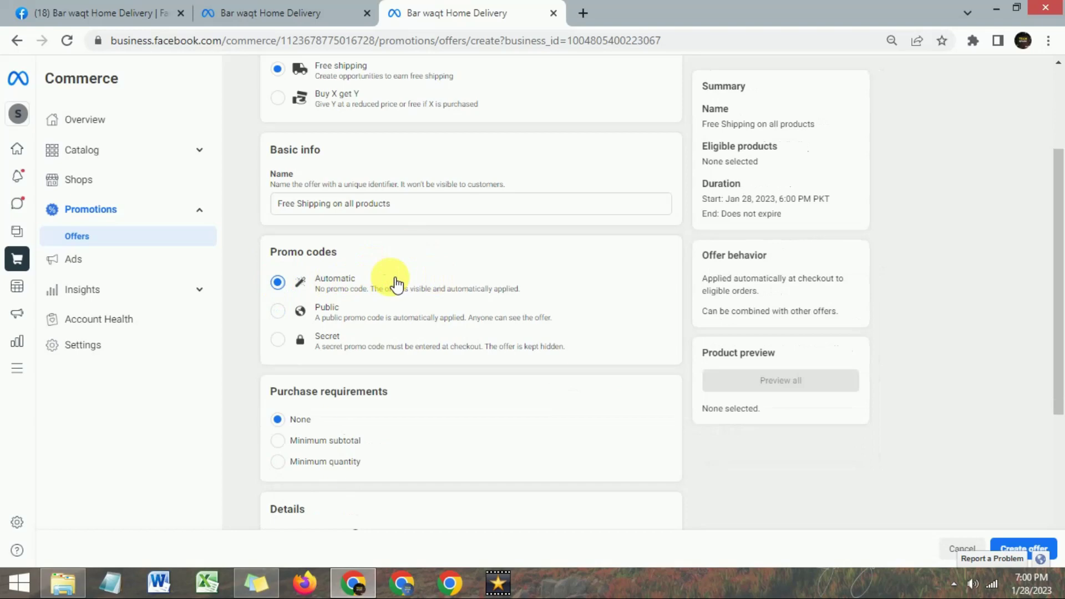
Step: Set the offer's purchase requirement to a minimum subtotal of $10.00
scroll(321, 350, down, 3)
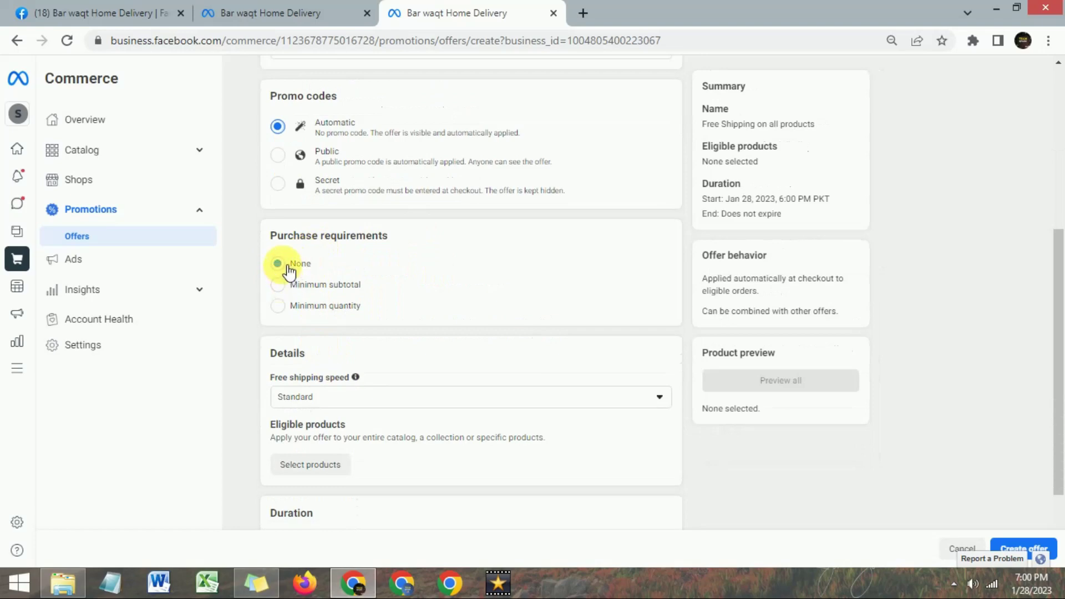
click(278, 285)
click(285, 353)
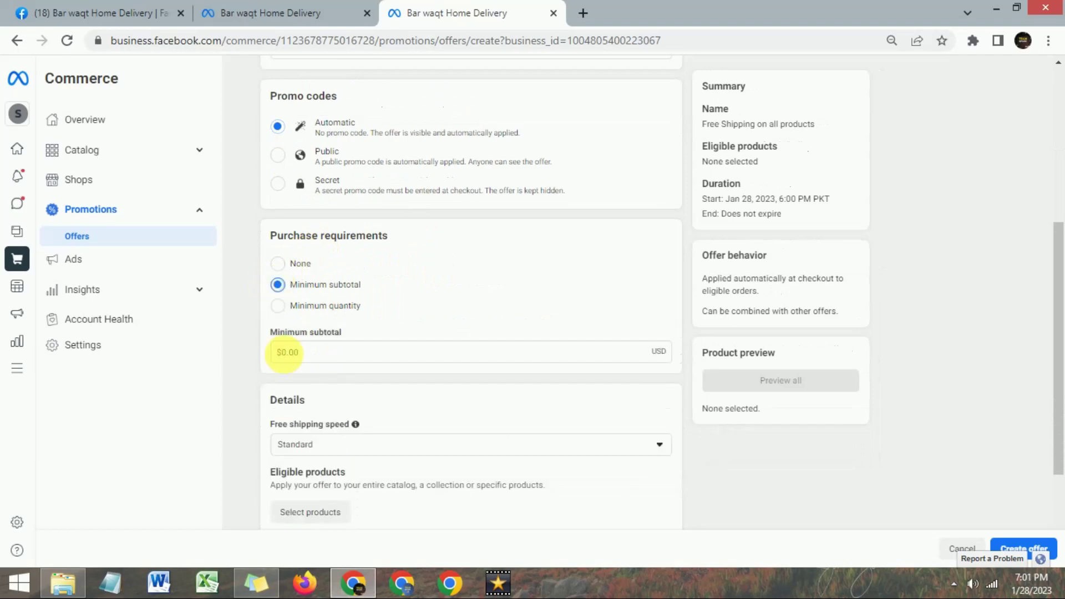
drag(309, 351, 255, 354)
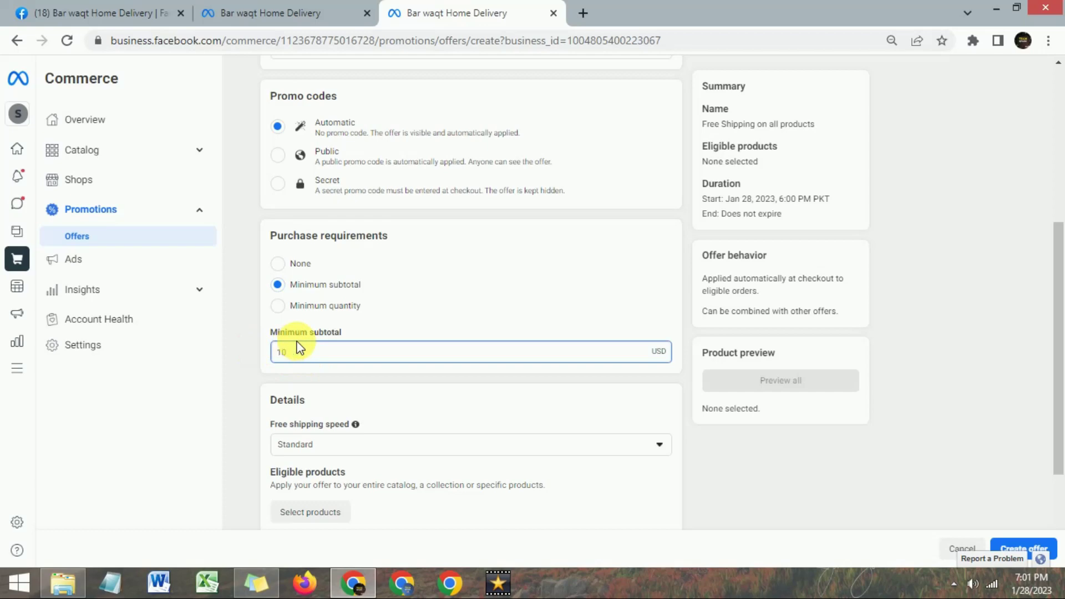
click(478, 295)
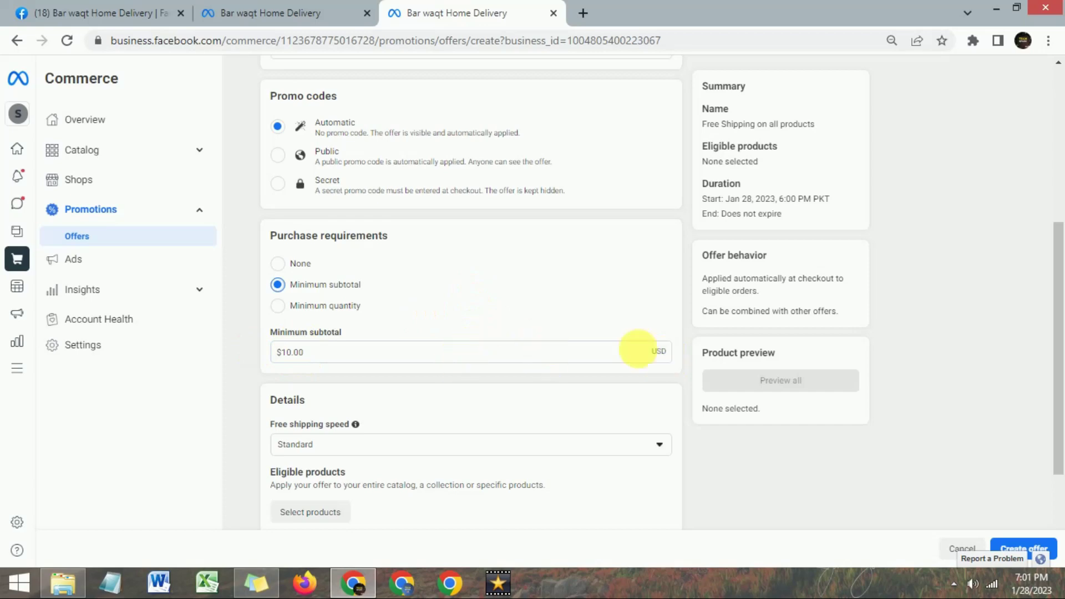
Step: Set the offer's free shipping speed to Standard
scroll(395, 340, down, 1)
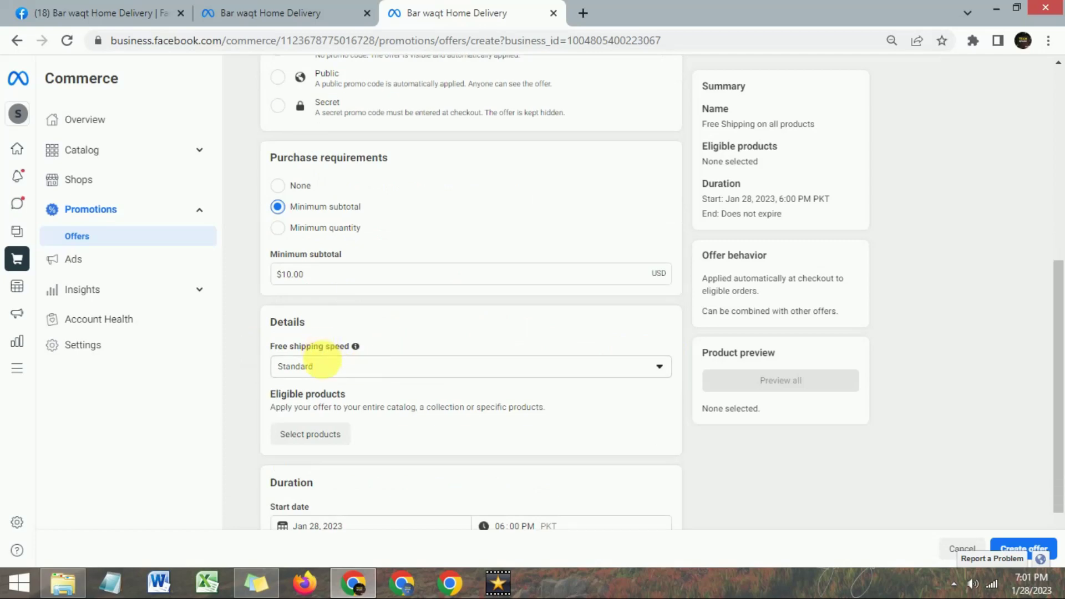
click(335, 377)
click(321, 400)
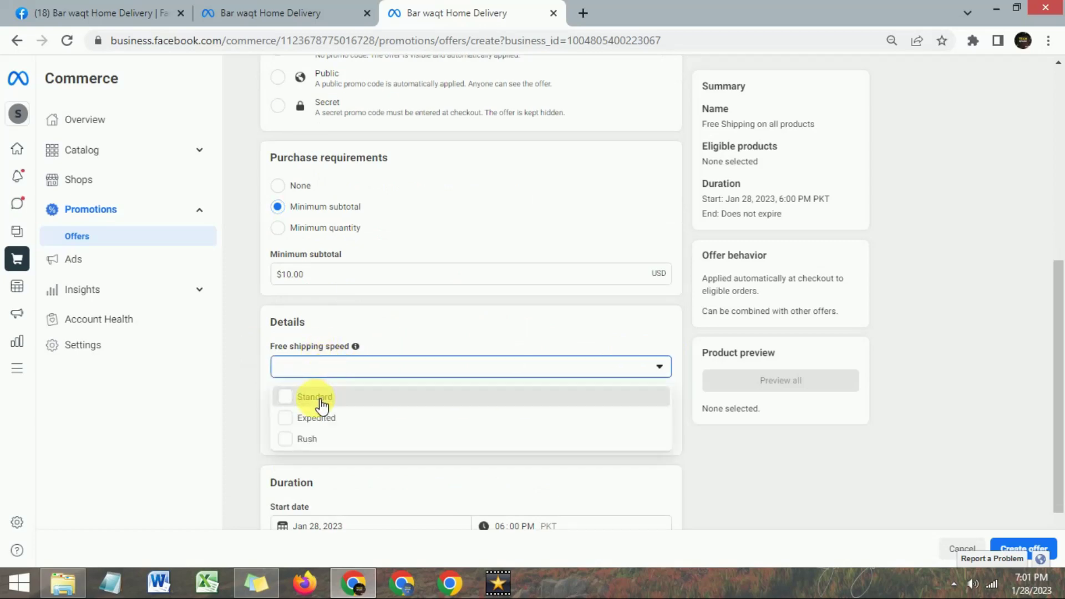
click(317, 402)
click(399, 339)
Step: Restrict the offer's eligible products to the Bake N Eat Breads & Rusks collection
scroll(400, 339, down, 1)
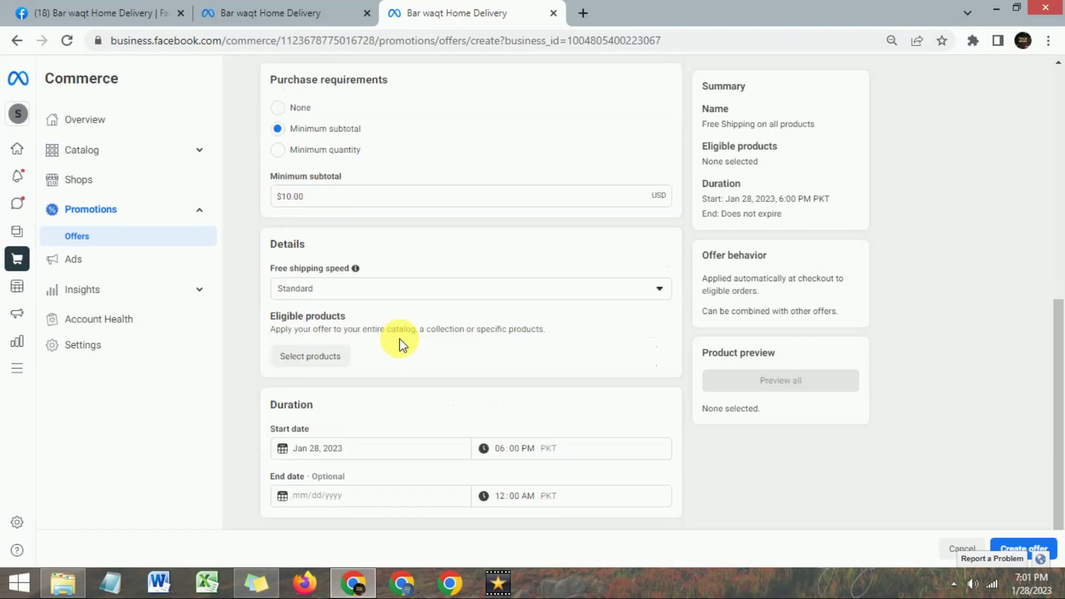
click(320, 361)
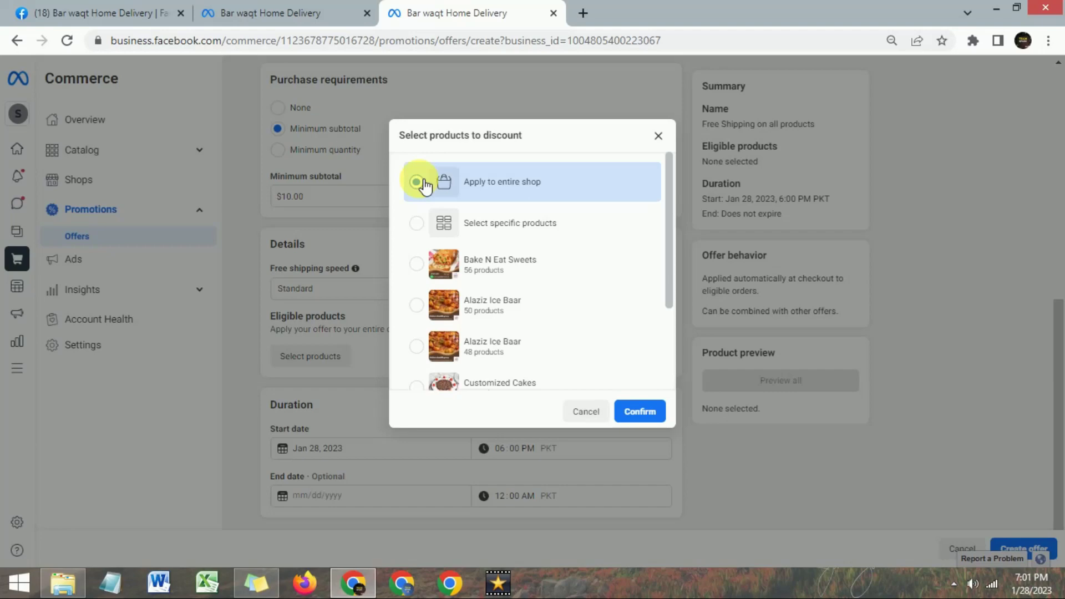
click(424, 223)
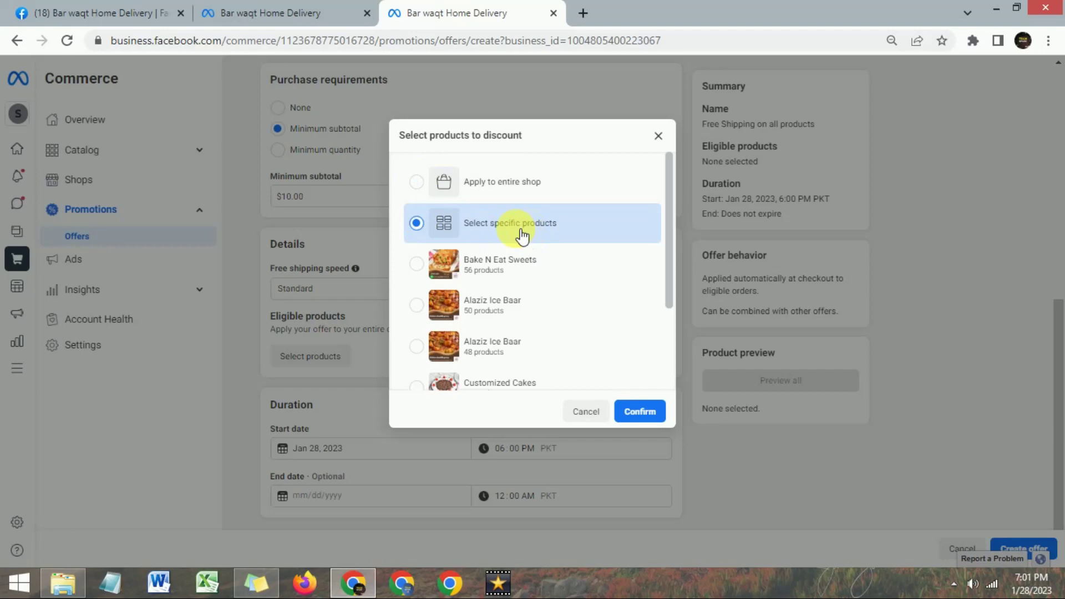
click(416, 264)
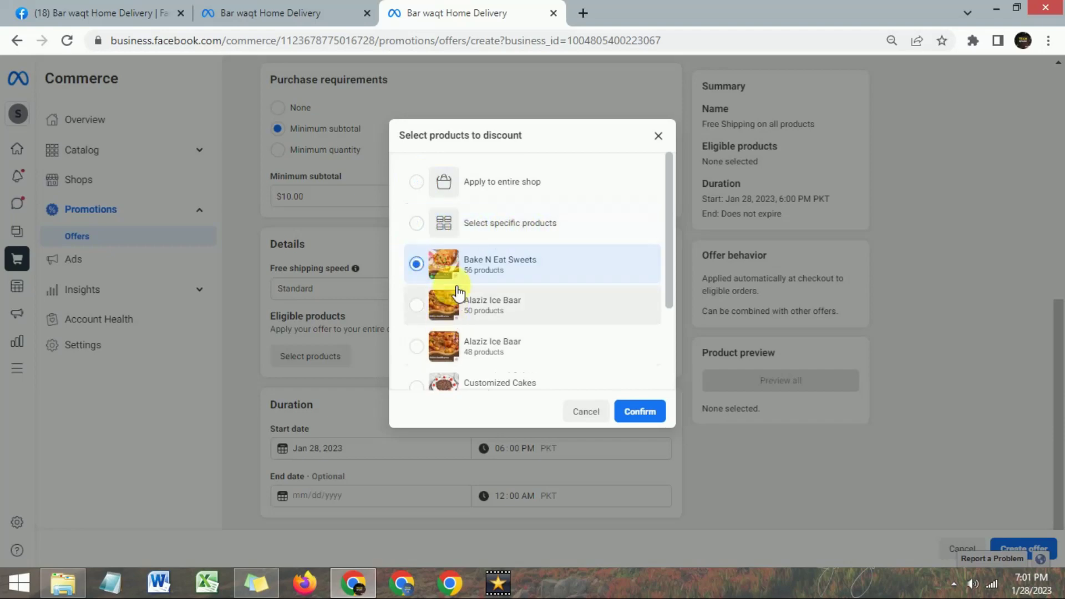
scroll(441, 274, down, 3)
scroll(457, 292, up, 3)
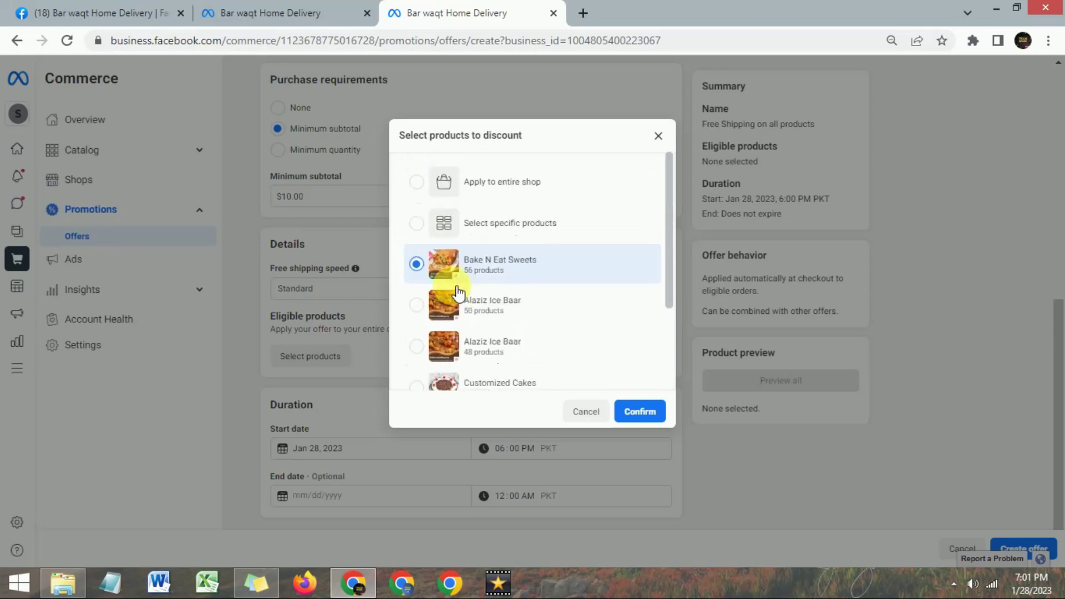
drag(671, 238, 656, 404)
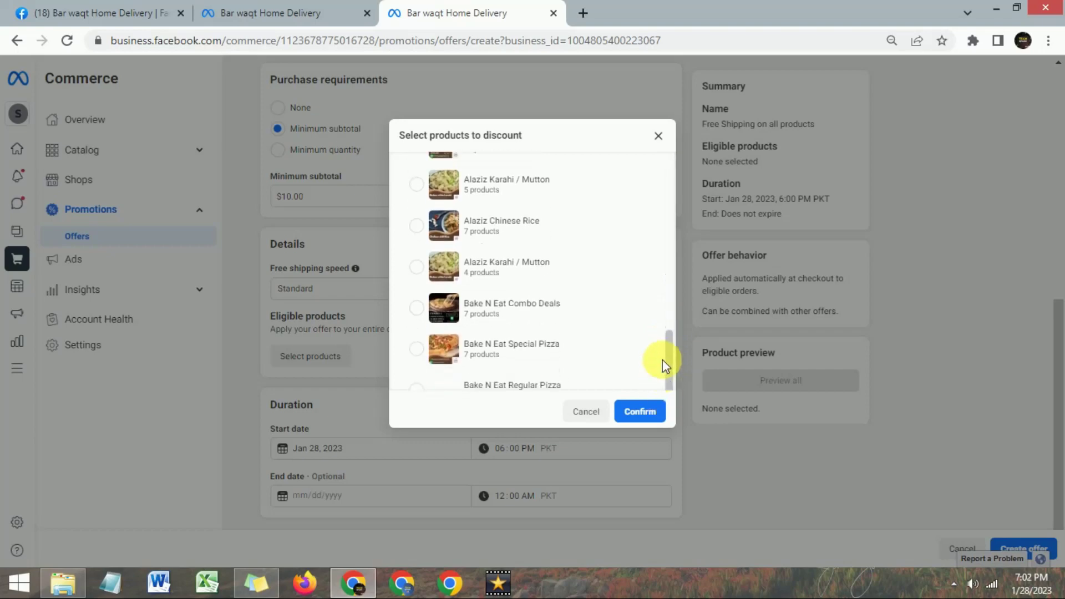
drag(662, 360, 667, 368)
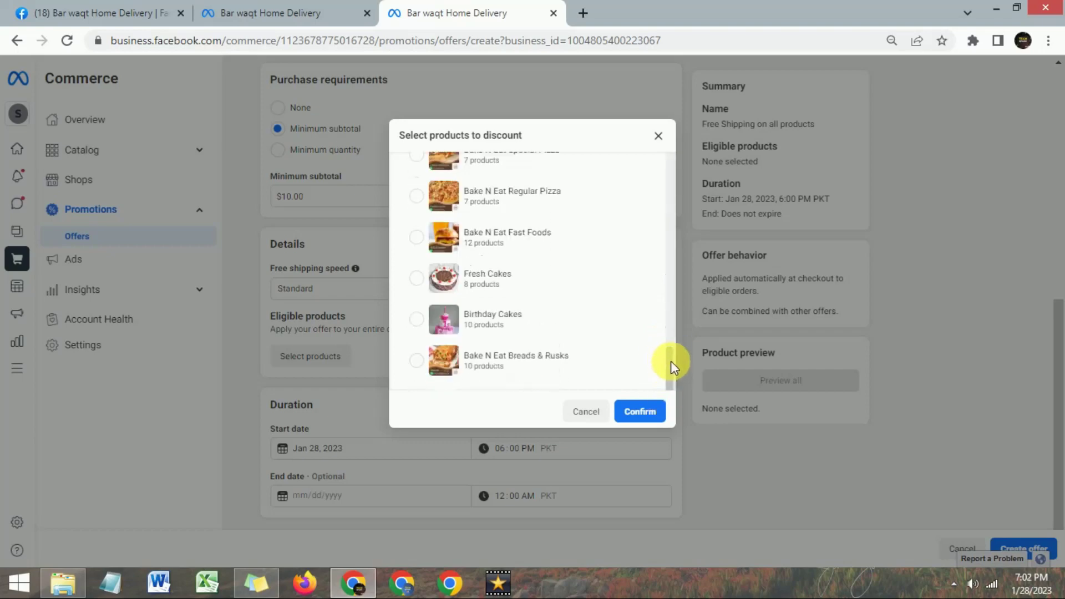
click(416, 361)
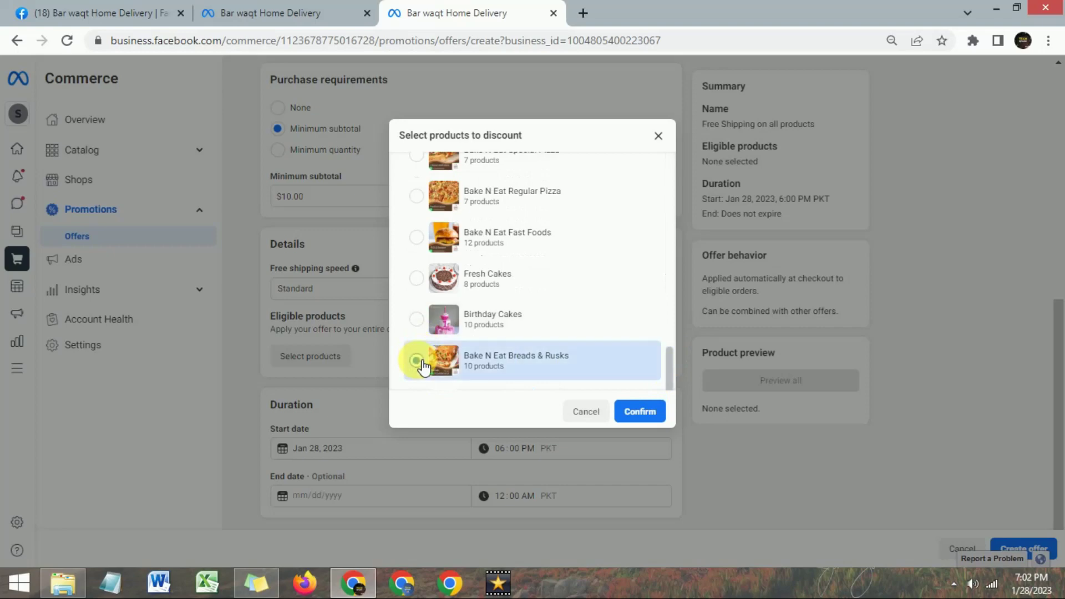
click(639, 411)
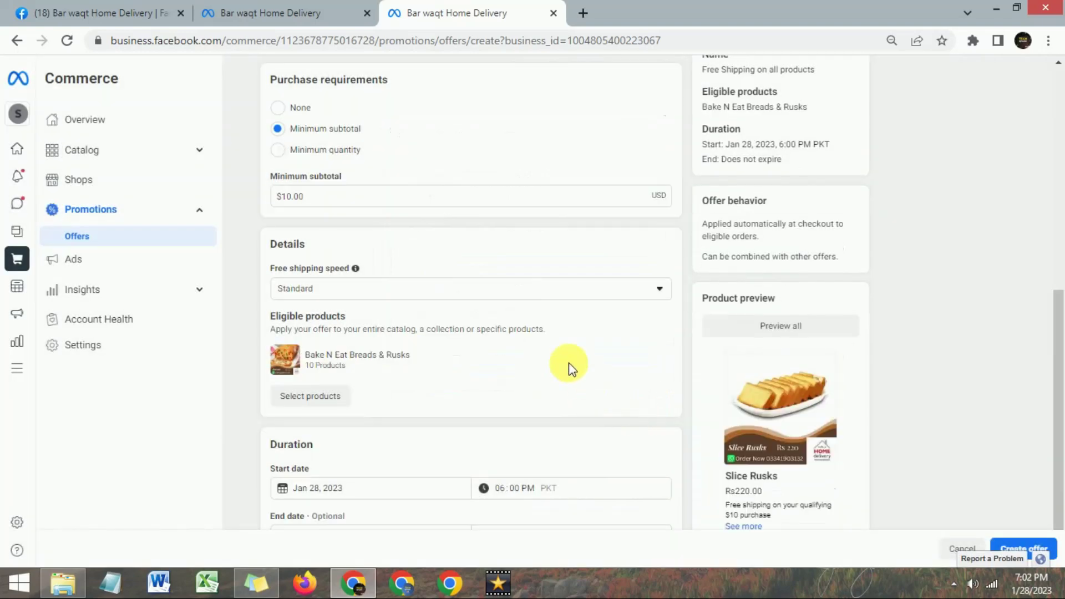
Step: Set the offer's duration from Jan 30, 2023 to Jan 31, 2023 and create the offer
scroll(572, 369, down, 1)
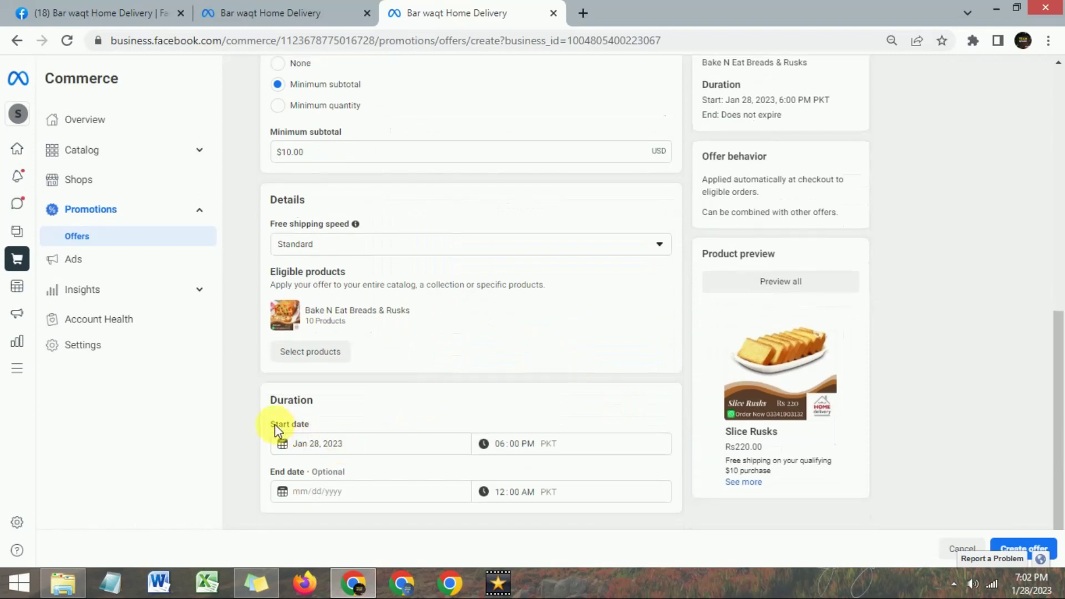
click(355, 447)
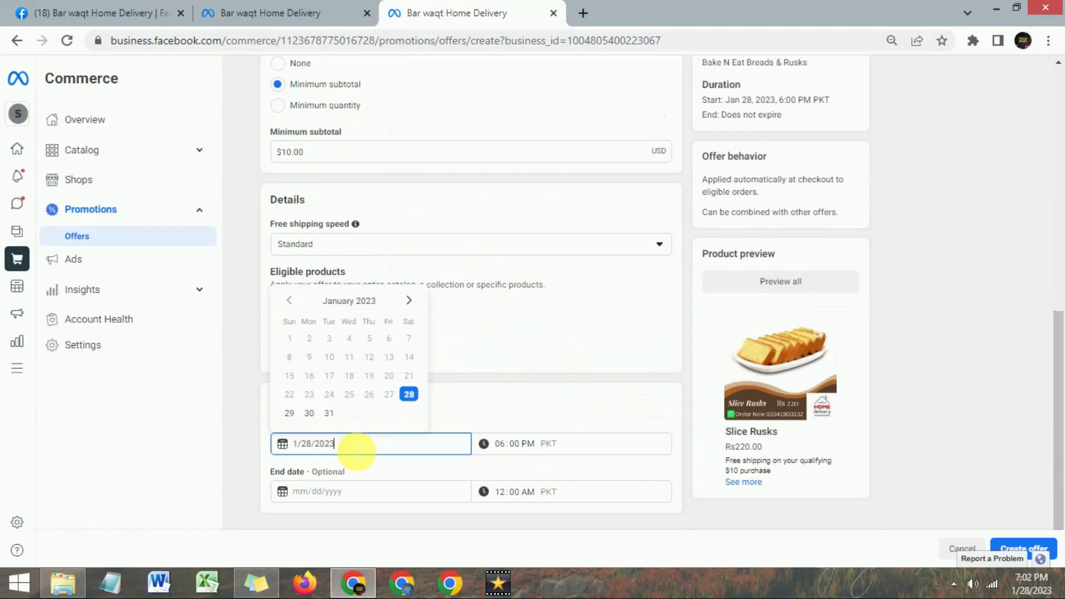
click(492, 407)
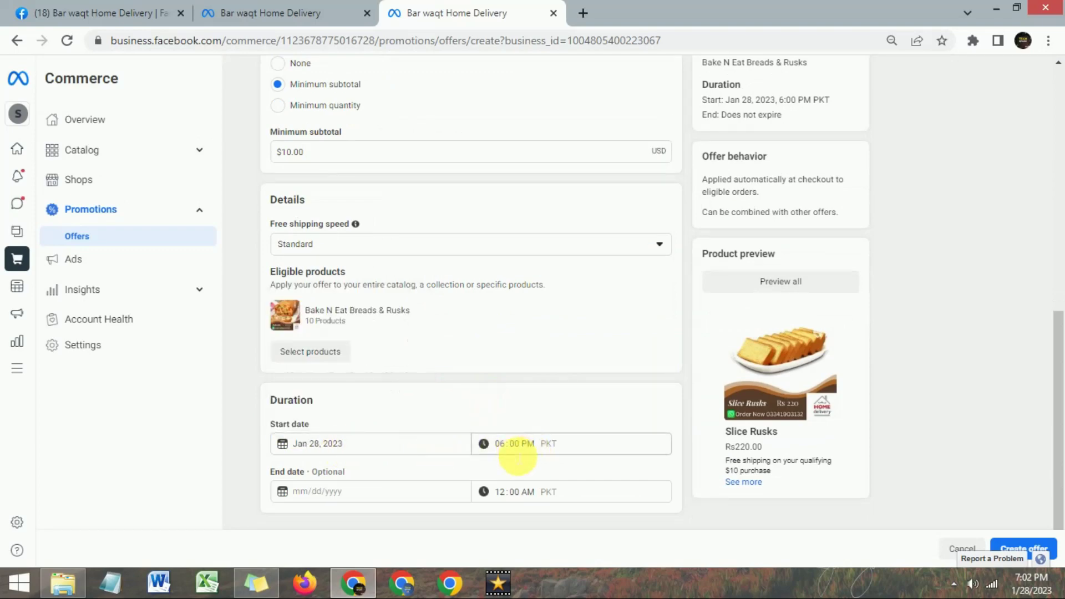
click(350, 496)
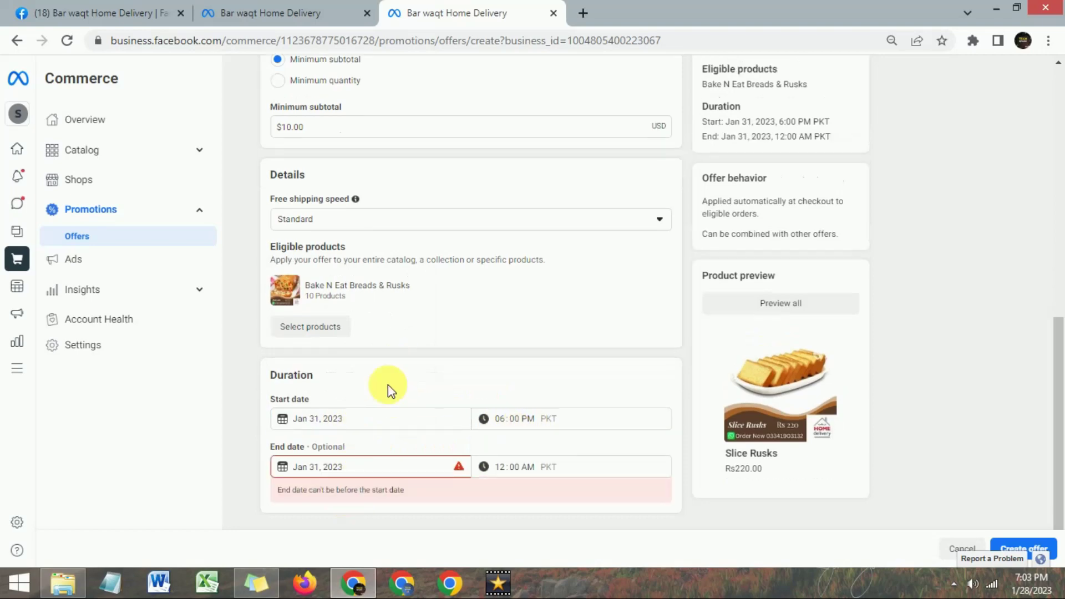
click(367, 469)
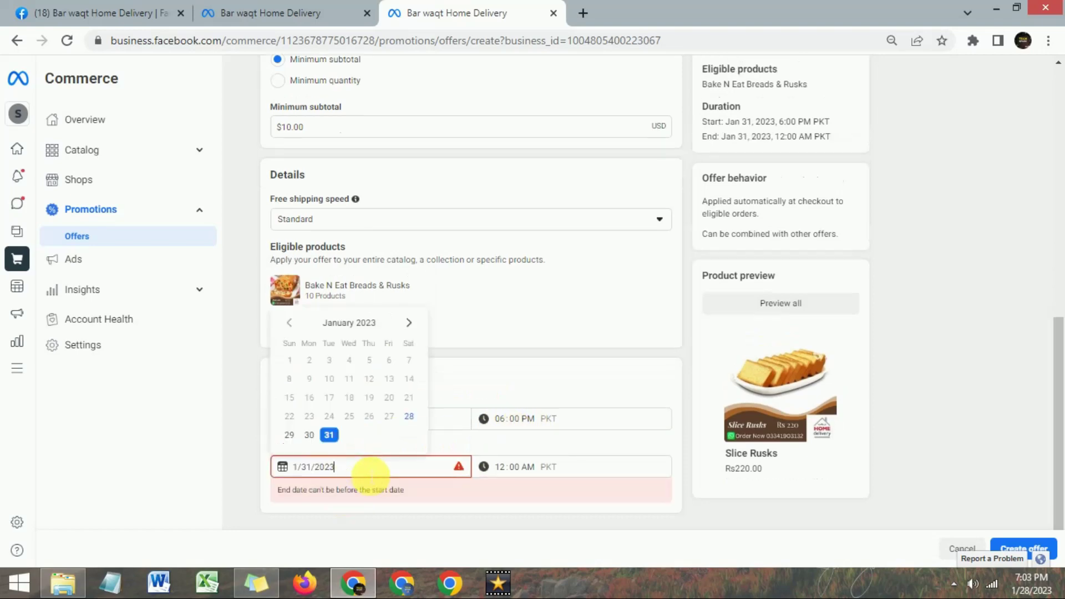
click(451, 395)
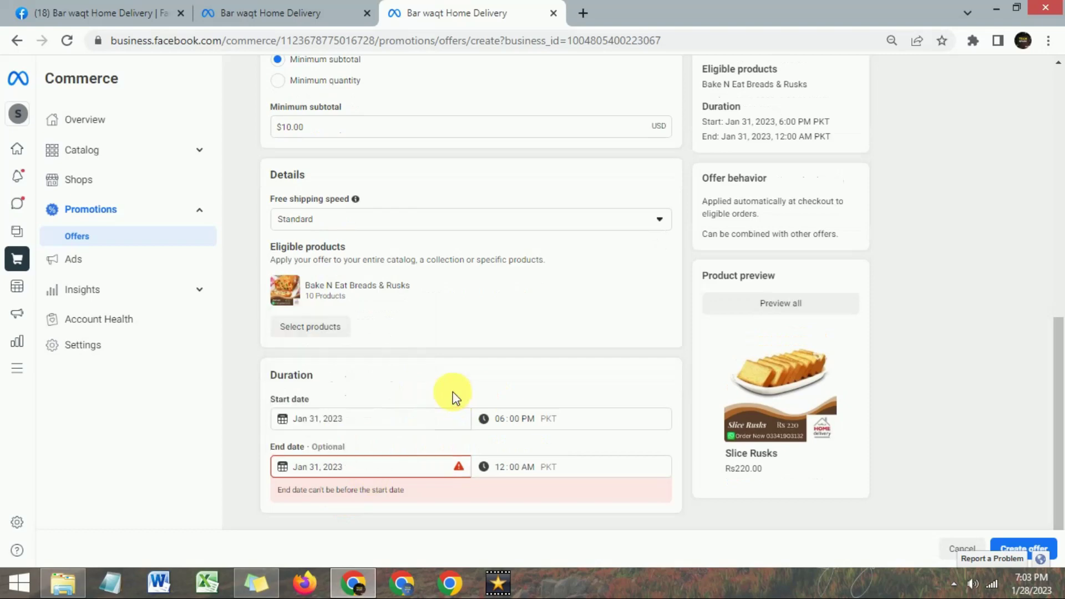
click(399, 419)
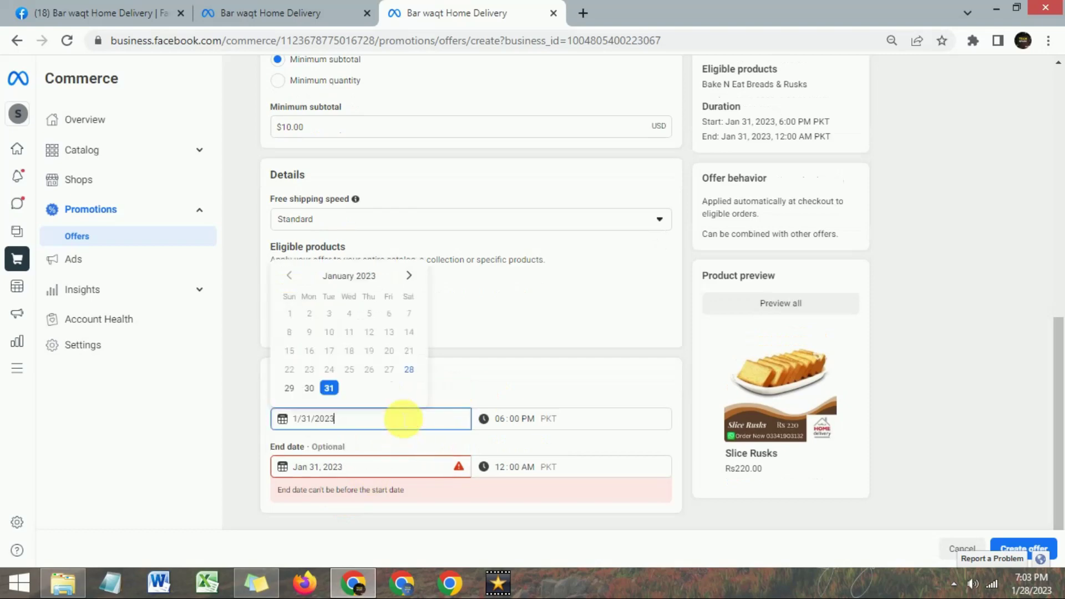
click(312, 389)
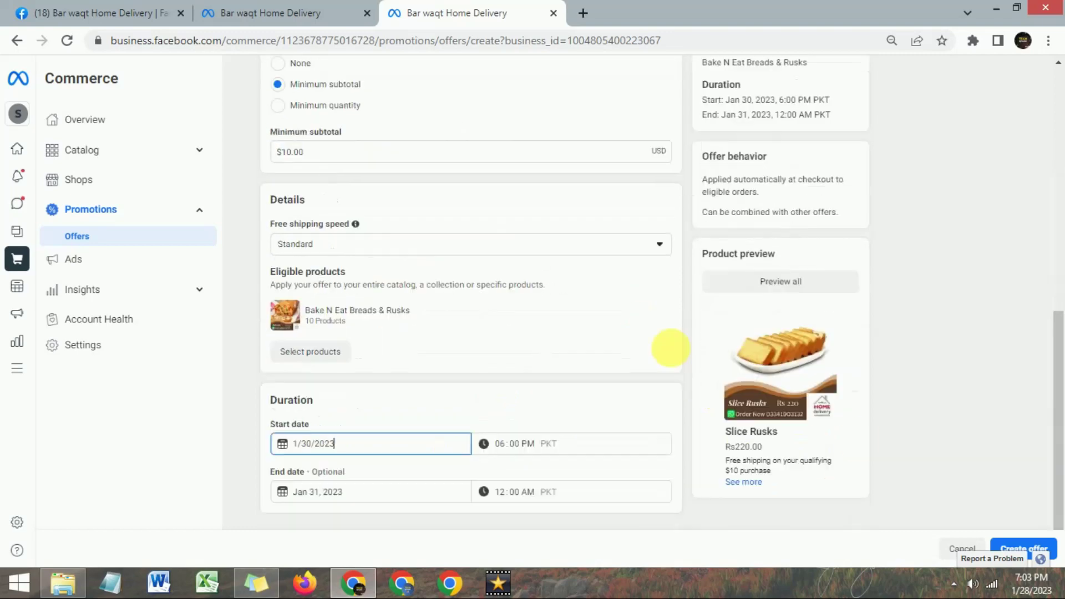
click(1037, 549)
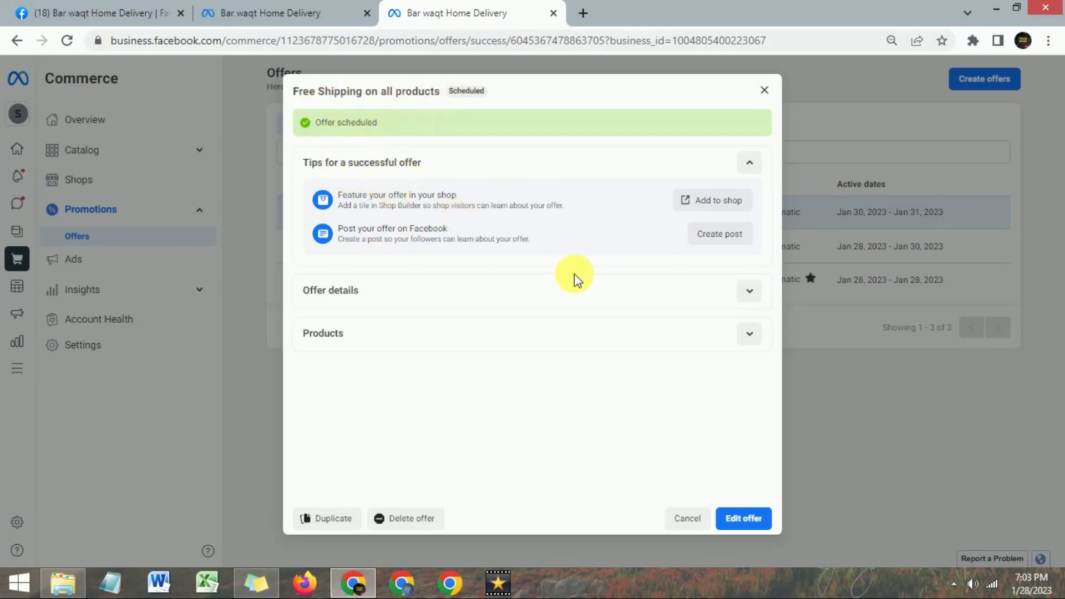
Step: Review the scheduled offer's details and its list of included products
click(748, 293)
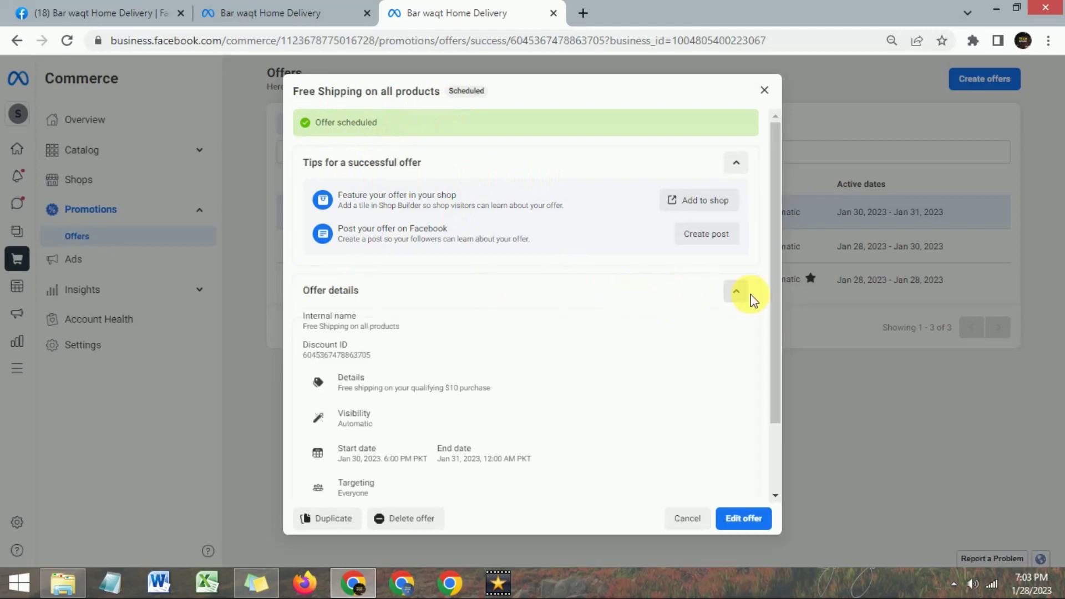
scroll(447, 381, down, 2)
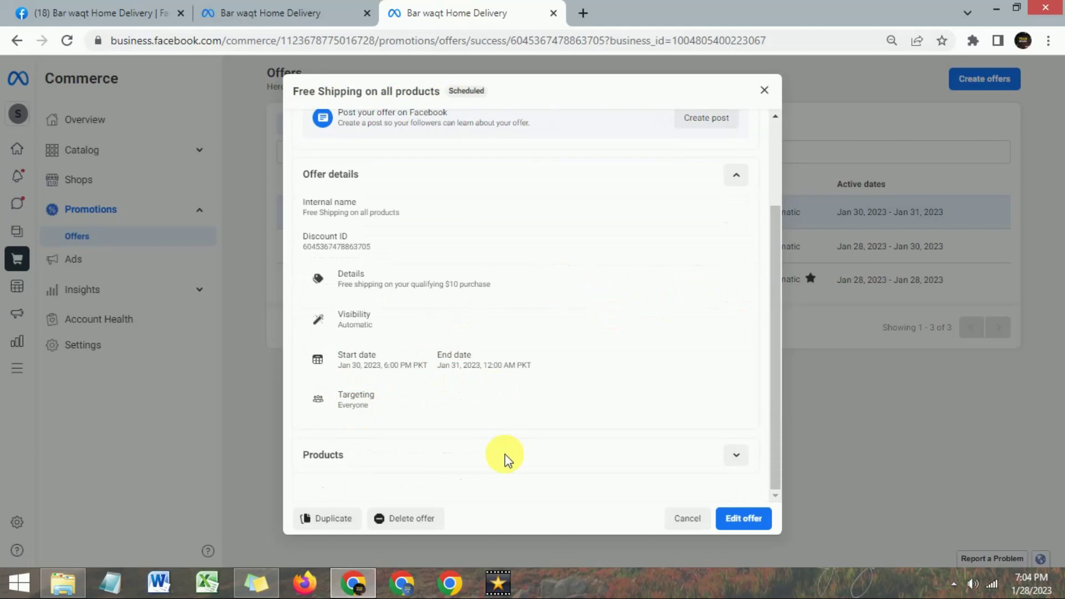
click(737, 455)
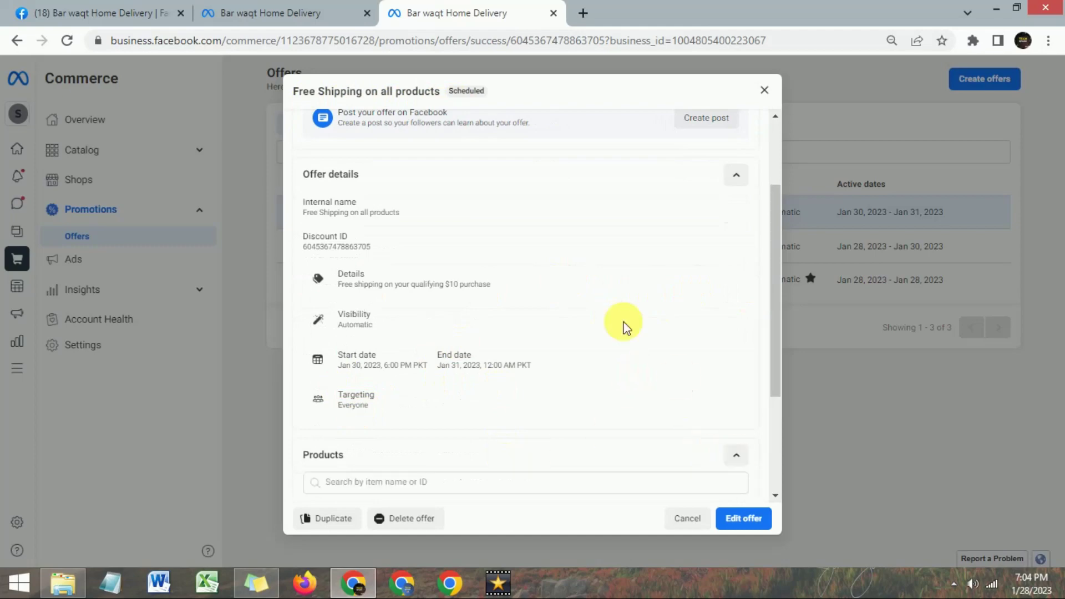
scroll(625, 326, down, 3)
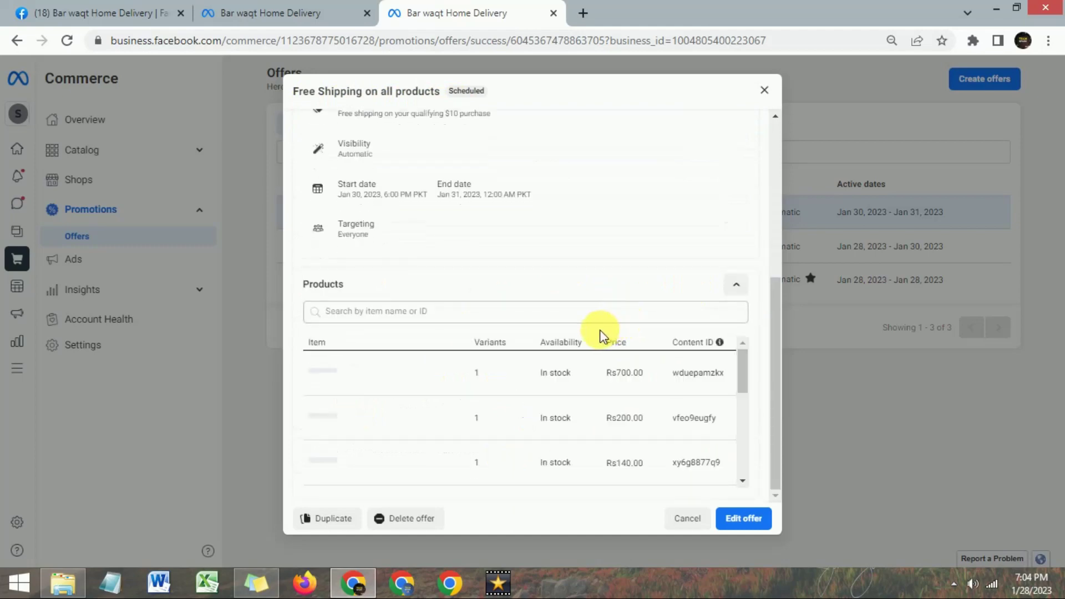
scroll(464, 397, down, 3)
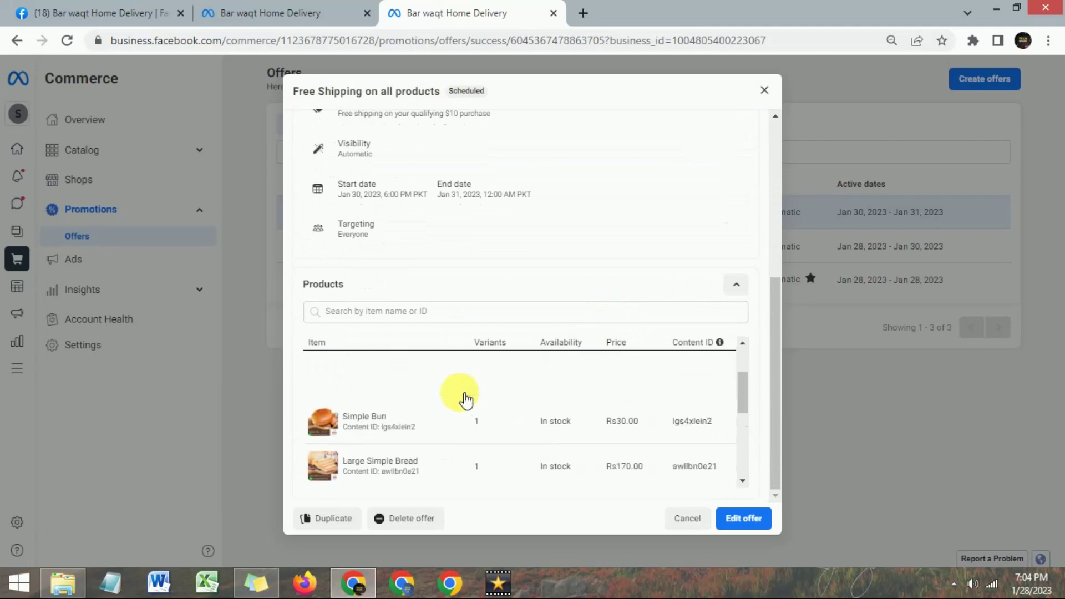
scroll(460, 394, up, 5)
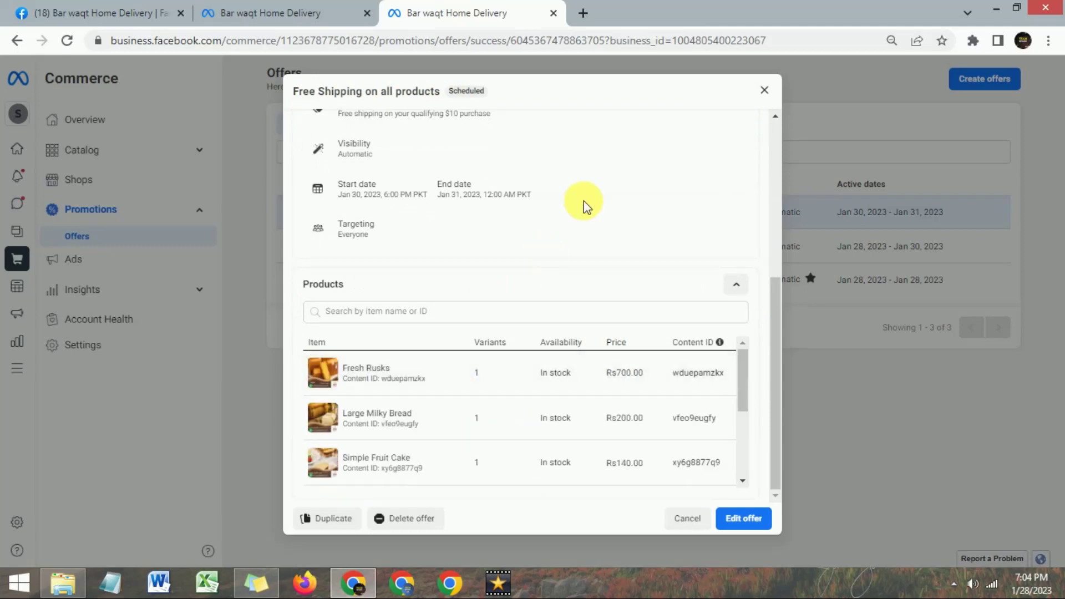
scroll(583, 200, up, 5)
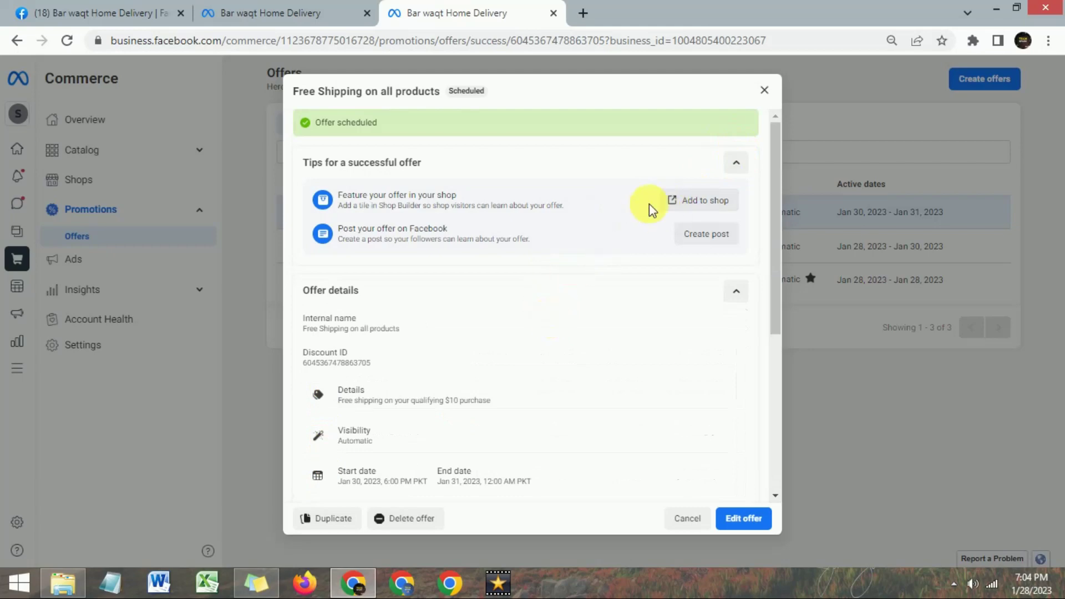
Step: Add the scheduled offer to the shop and examine its tile in the home page preview
click(678, 202)
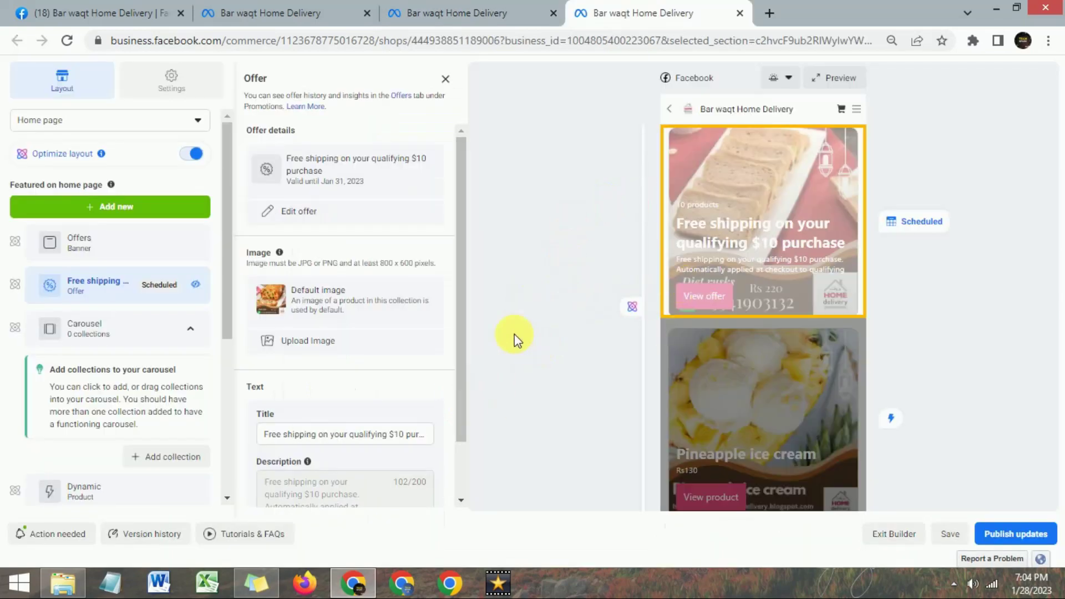
scroll(708, 341, down, 3)
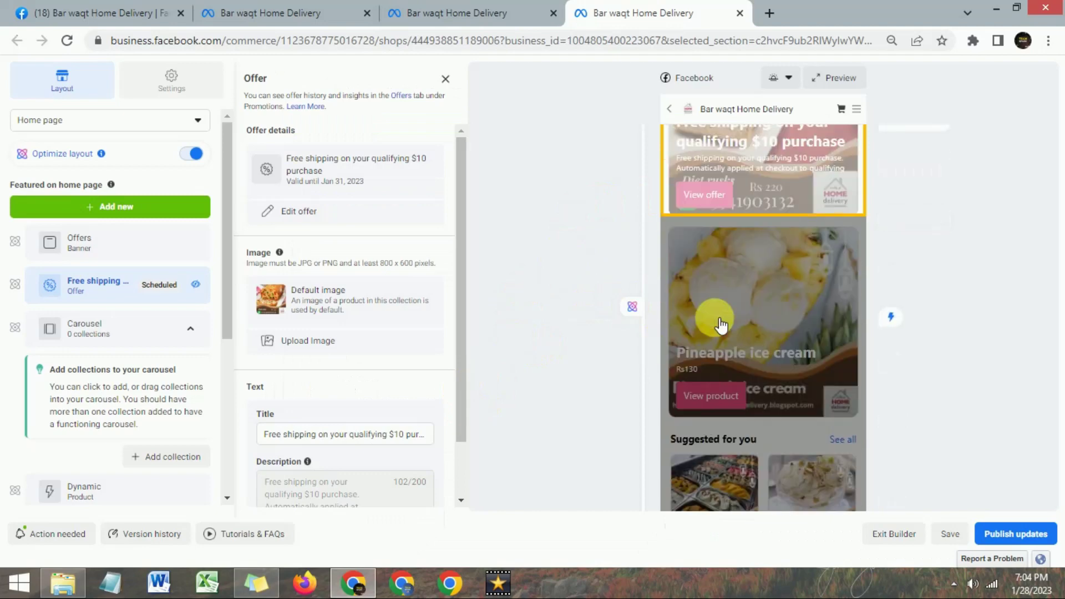
scroll(718, 321, up, 3)
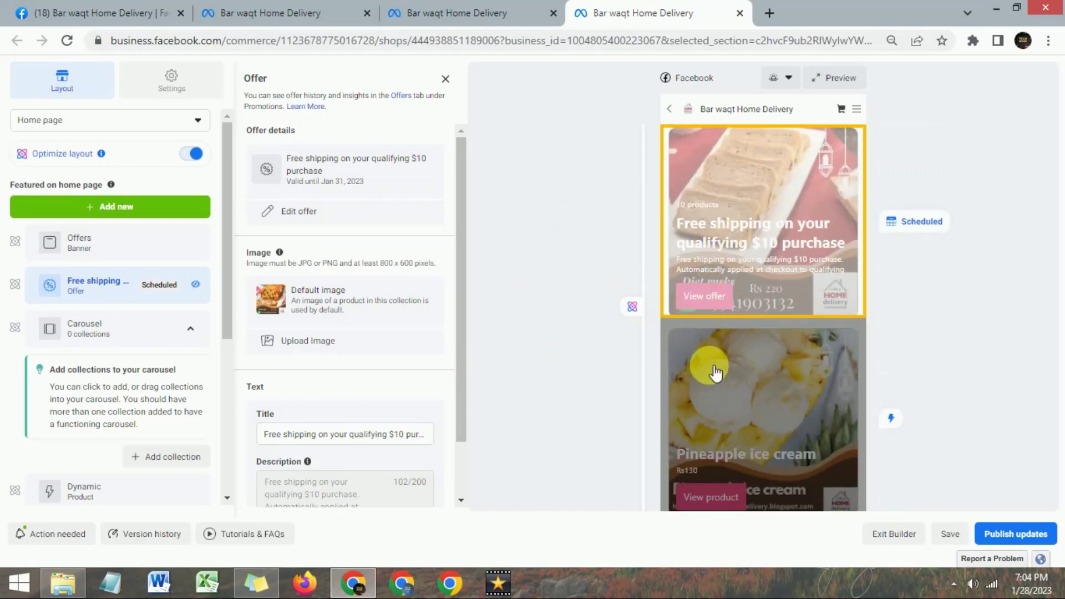
scroll(723, 400, down, 5)
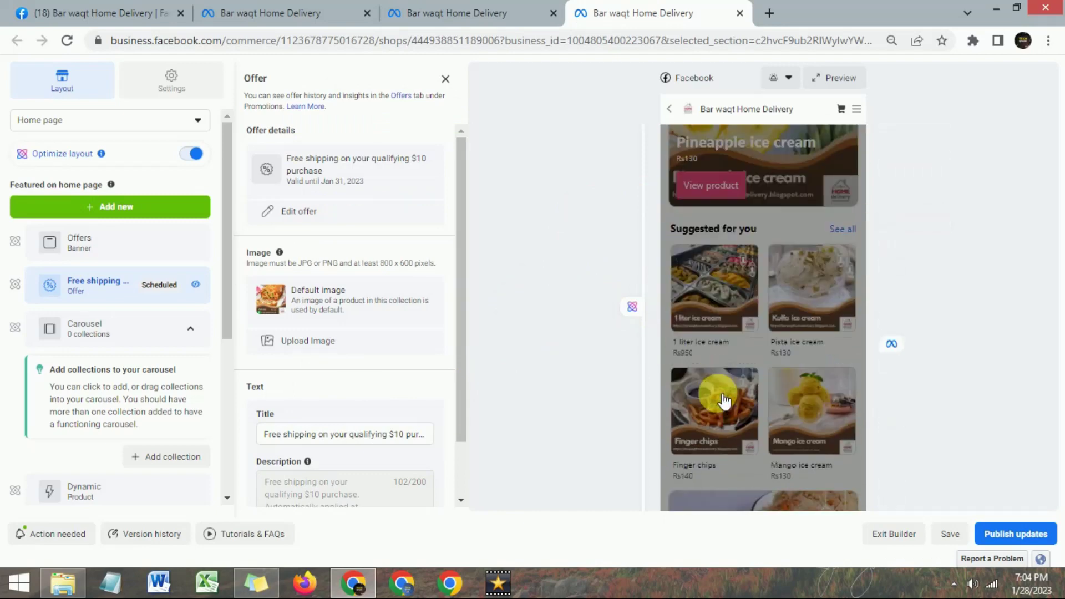
scroll(724, 399, up, 5)
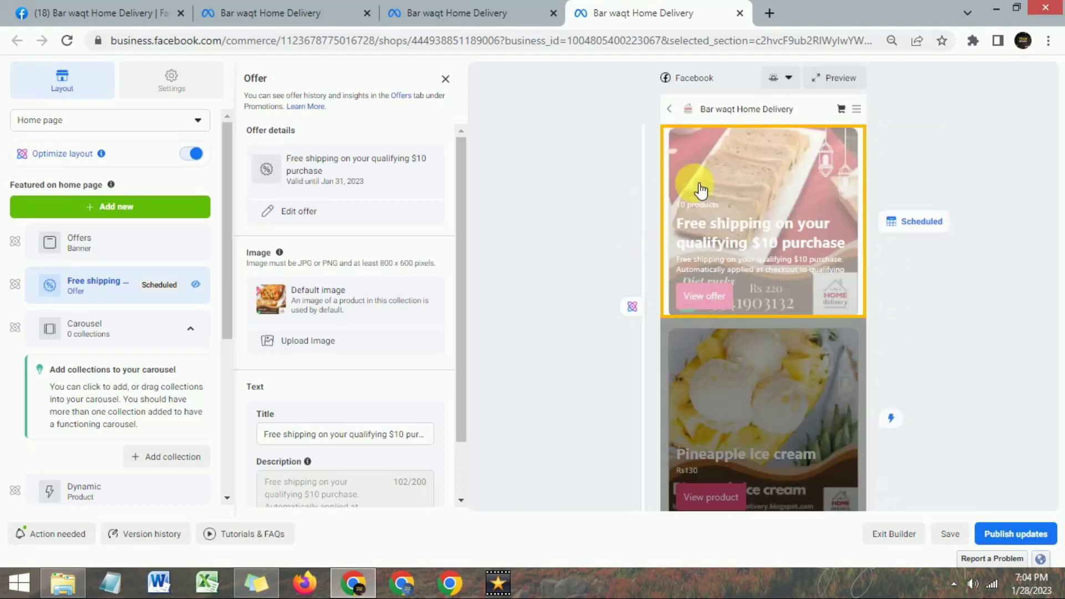
click(583, 203)
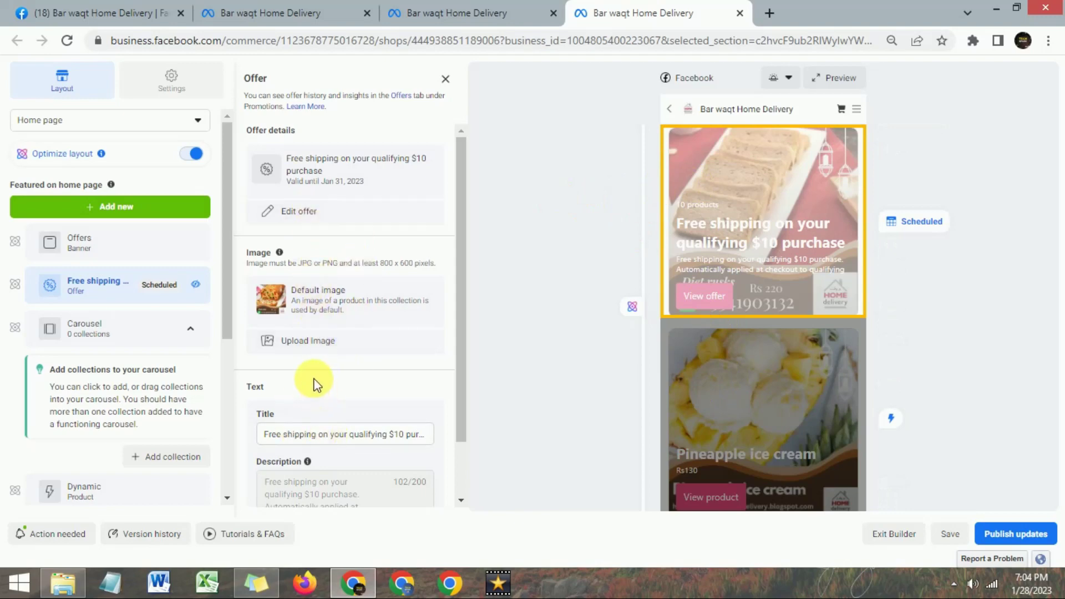
Step: Change the offer tile's title to "Free Shipping on all products"
scroll(316, 383, down, 1)
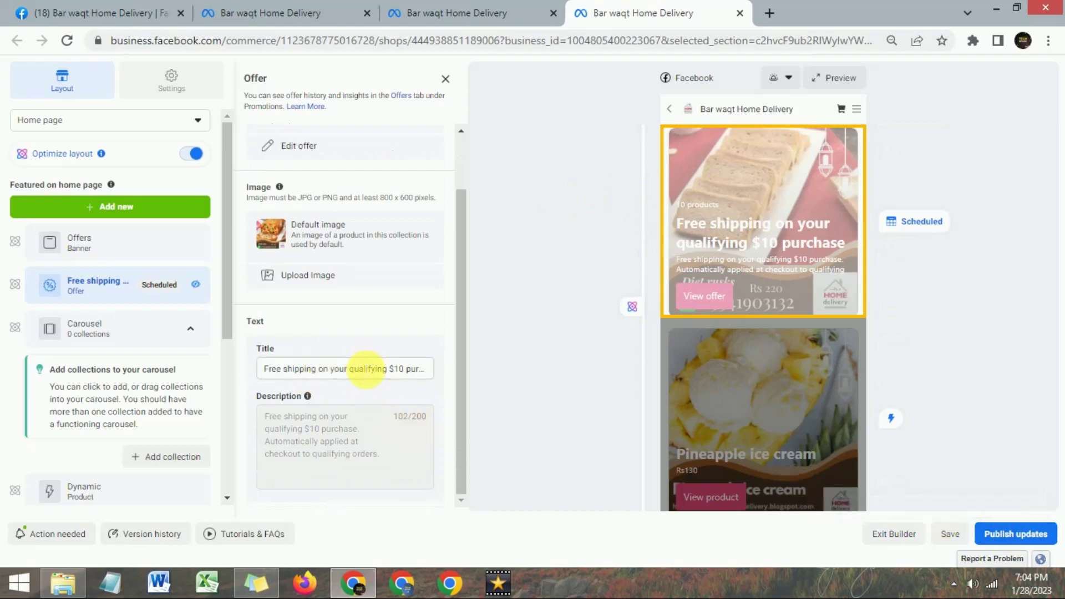
triple_click(338, 369)
text(Free Shipping on all products)
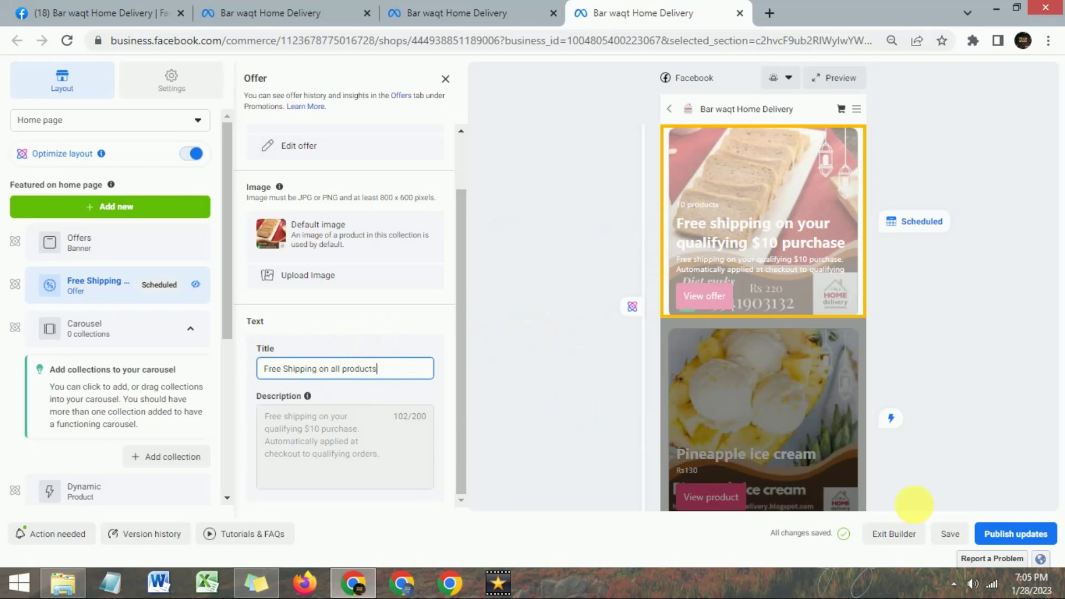
Step: Publish the shop updates, acknowledging the review notice, and close the finished shop tab
click(1005, 541)
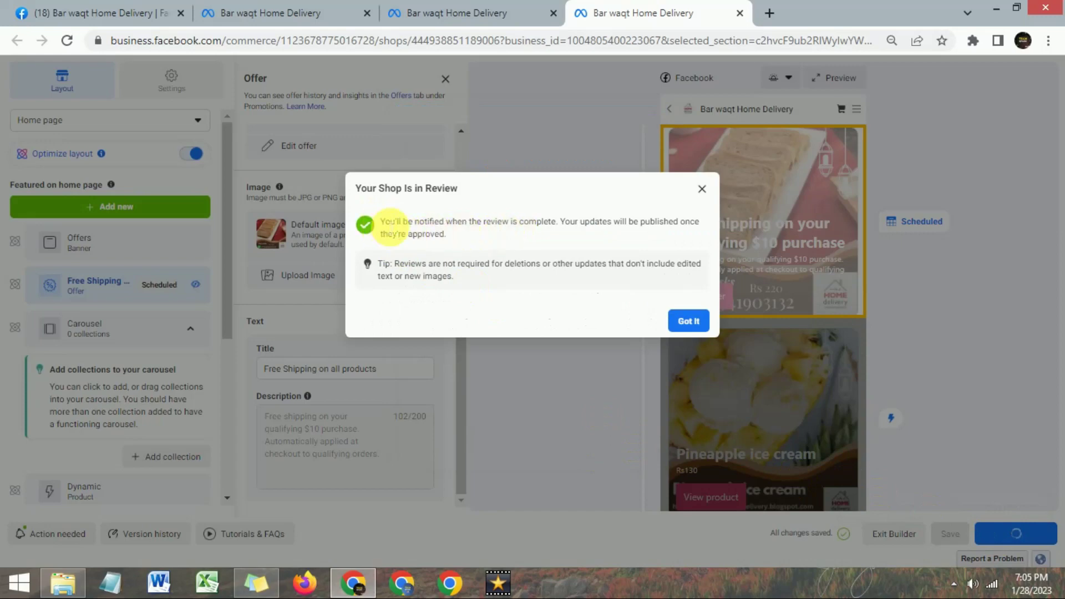
triple_click(390, 225)
click(446, 236)
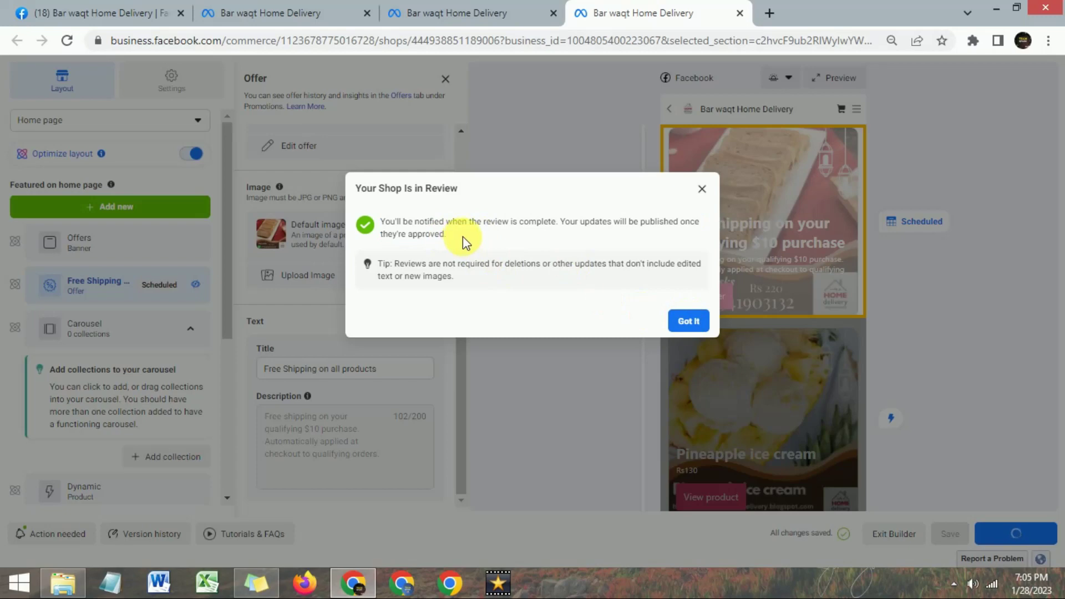
click(687, 322)
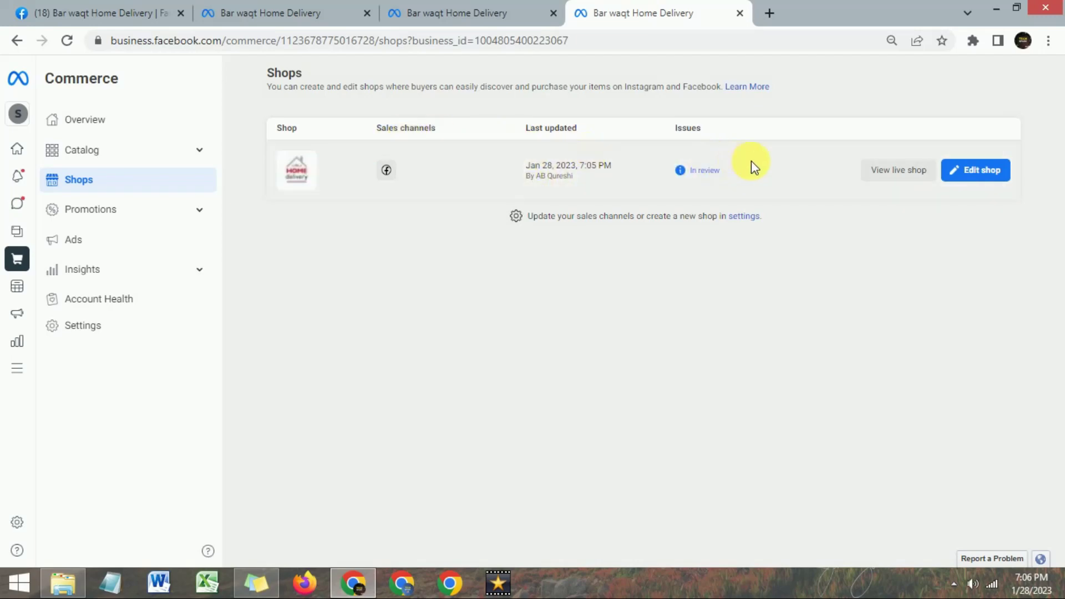
key(ctrl+w)
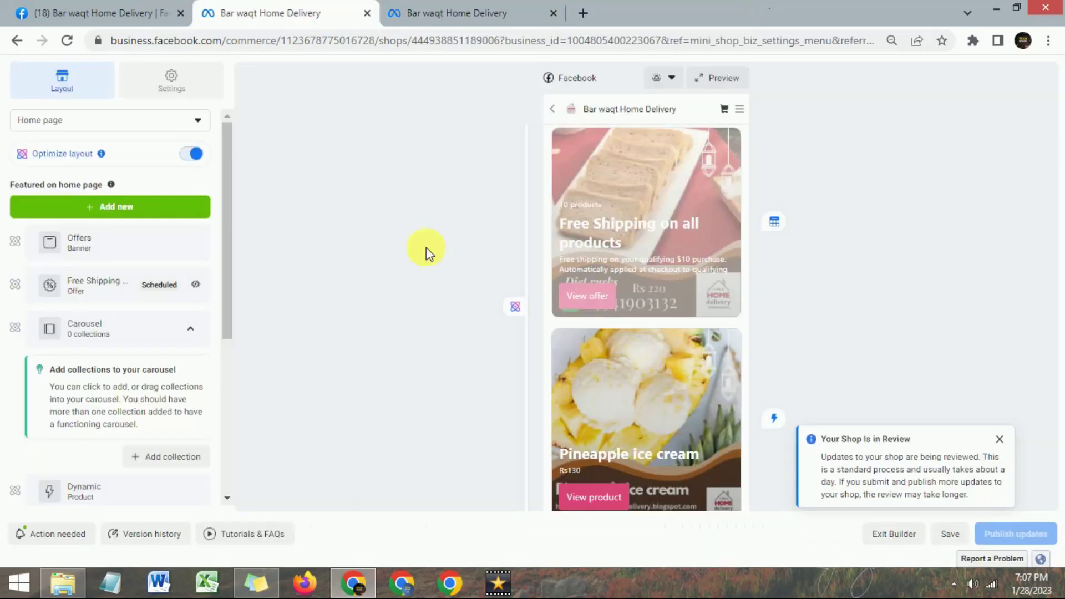